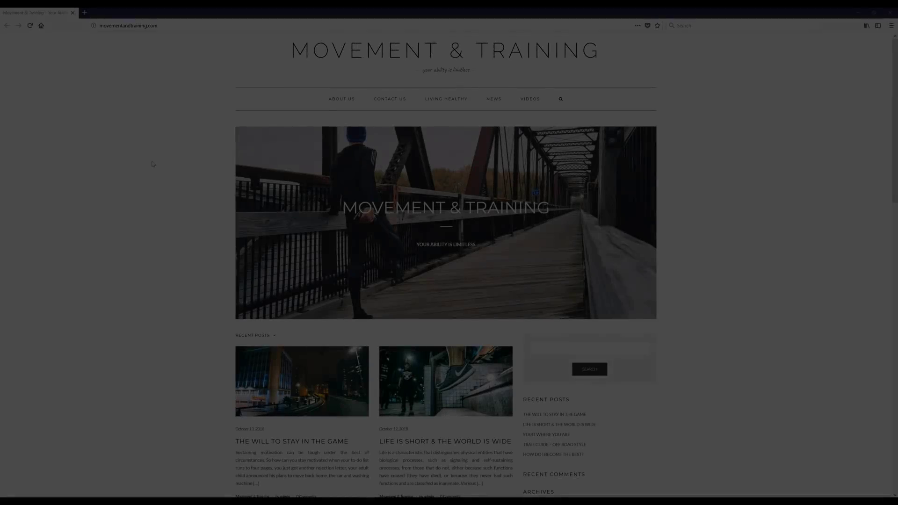
Step: Scroll down through the Movement & Training homepage posts and back up to the top
scroll(159, 182, "down", 10)
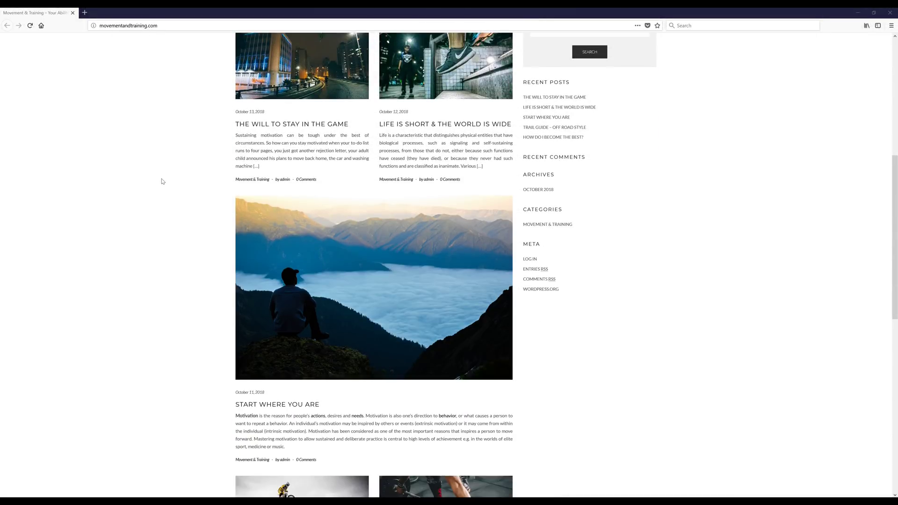
scroll(165, 182, "down", 3)
scroll(159, 183, "up", 15)
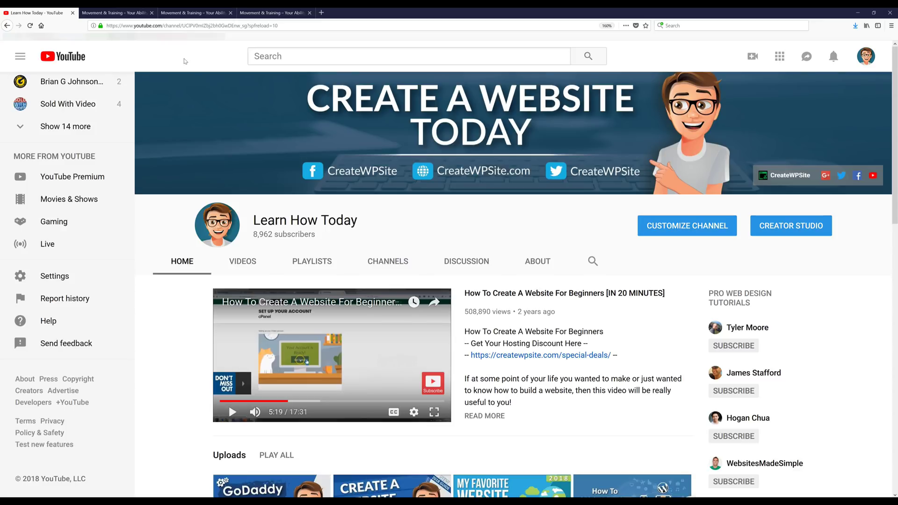
Step: Compare the demo, bridge-header and post-list versions of the Movement & Training site, finishing on the bridge header
left_click(114, 13)
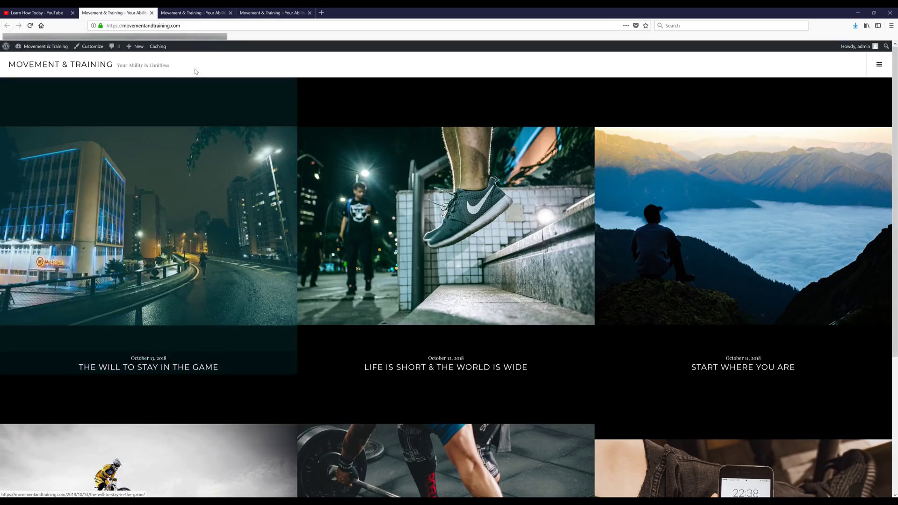
left_click(206, 14)
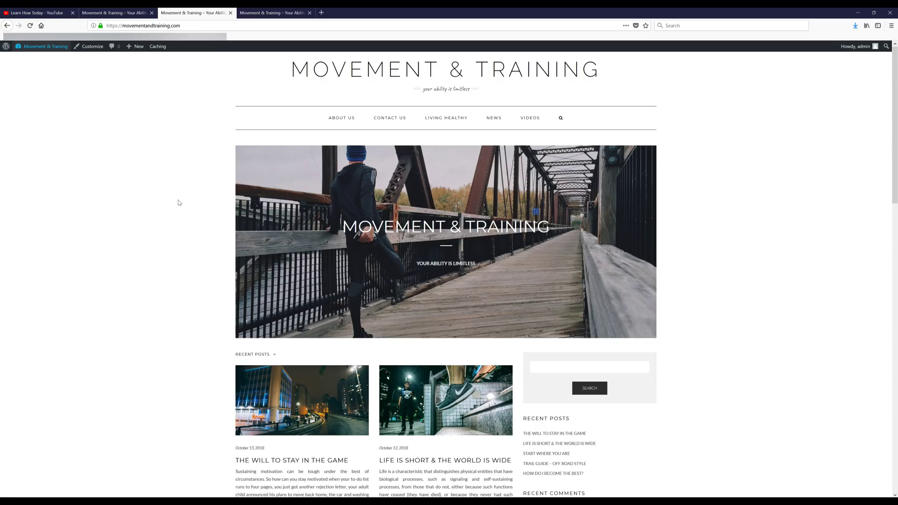
left_click(266, 15)
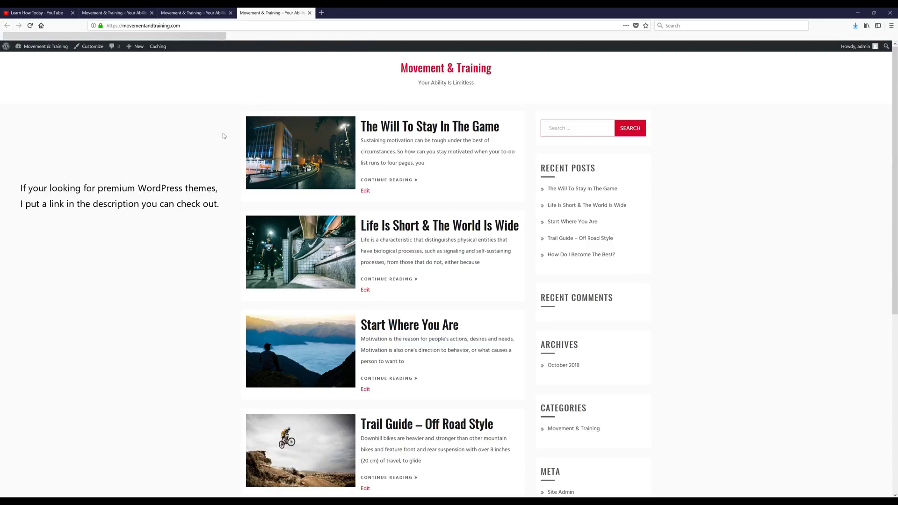
left_click(196, 16)
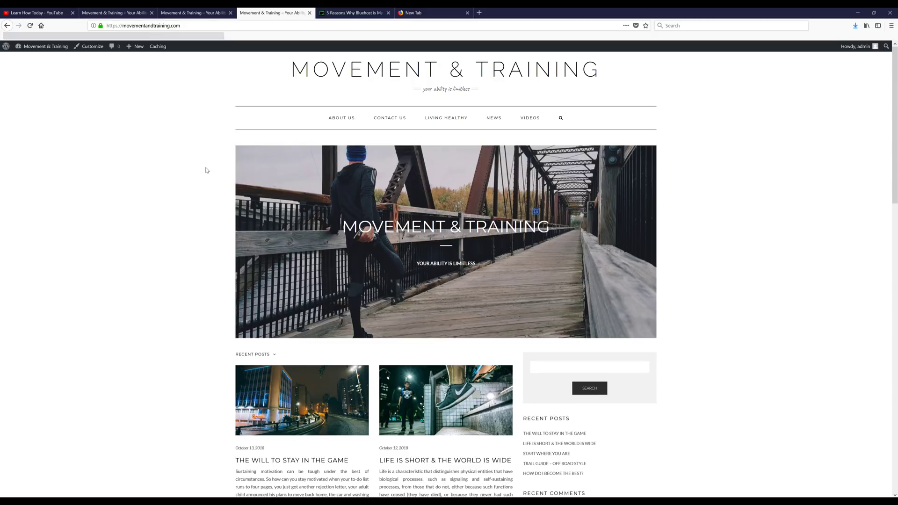
Step: Skim the '5 Reasons Why Bluehost is My Favorite Web Hosting Provider' article and return to its top
left_click(352, 13)
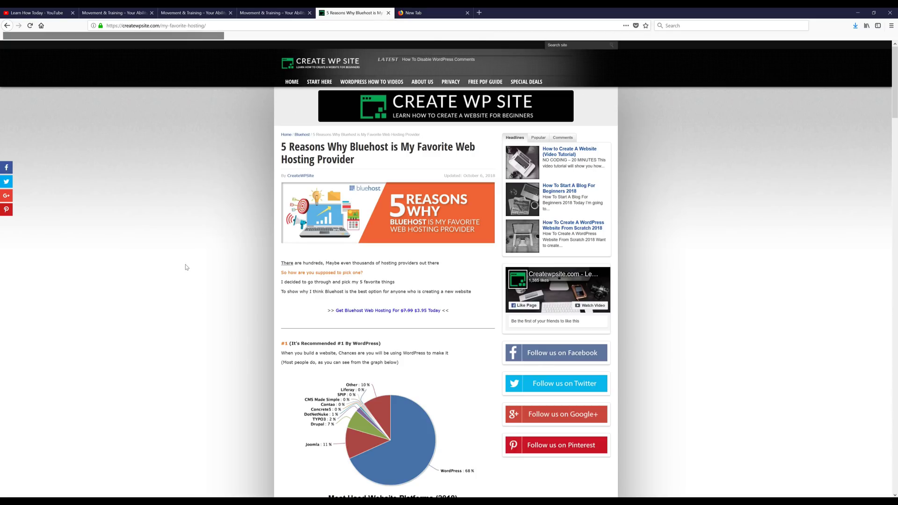
scroll(187, 267, "down", 3)
scroll(191, 257, "down", 4)
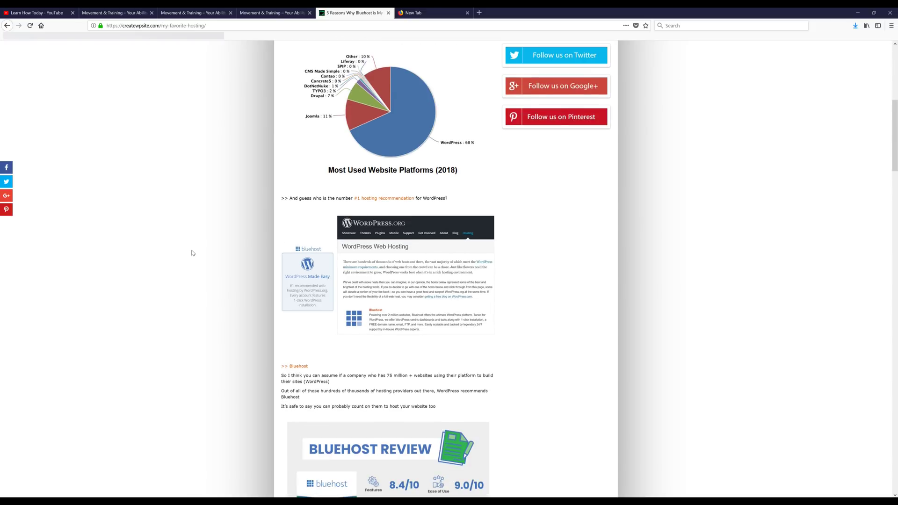
scroll(191, 253, "down", 3)
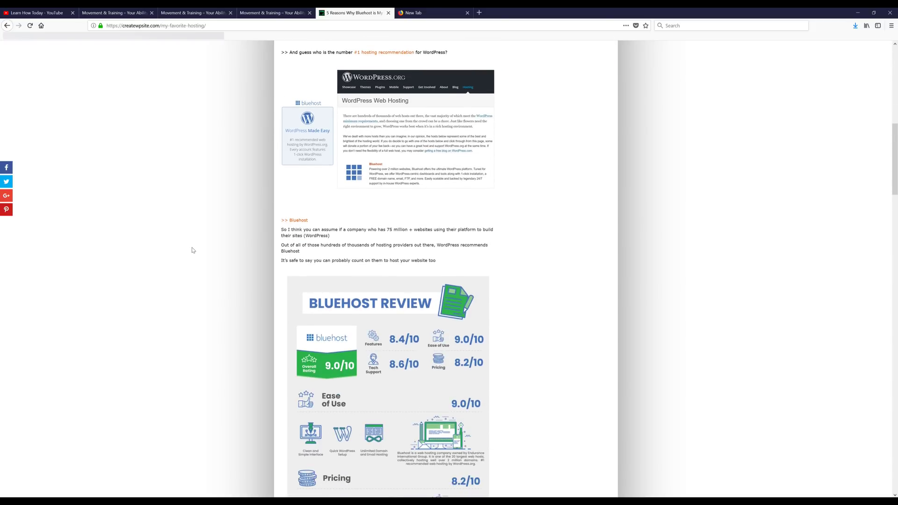
scroll(192, 251, "down", 4)
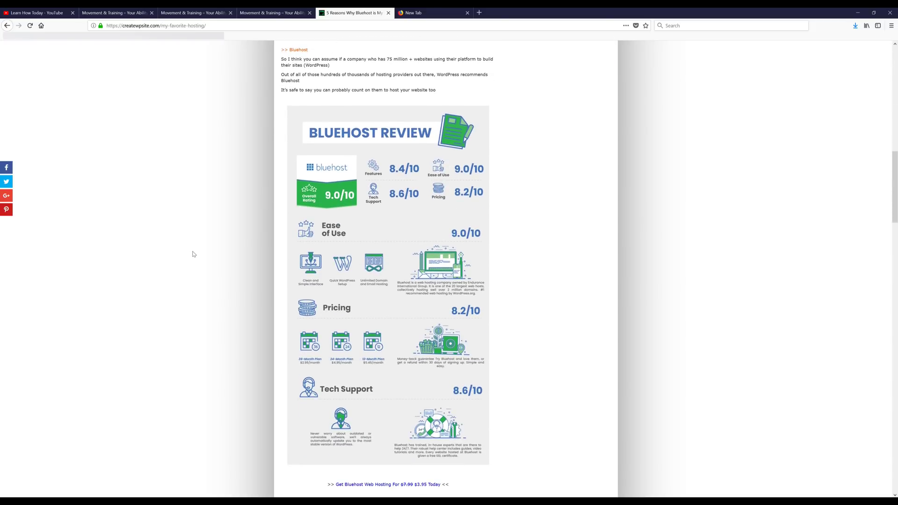
scroll(193, 252, "down", 1)
scroll(194, 263, "down", 1)
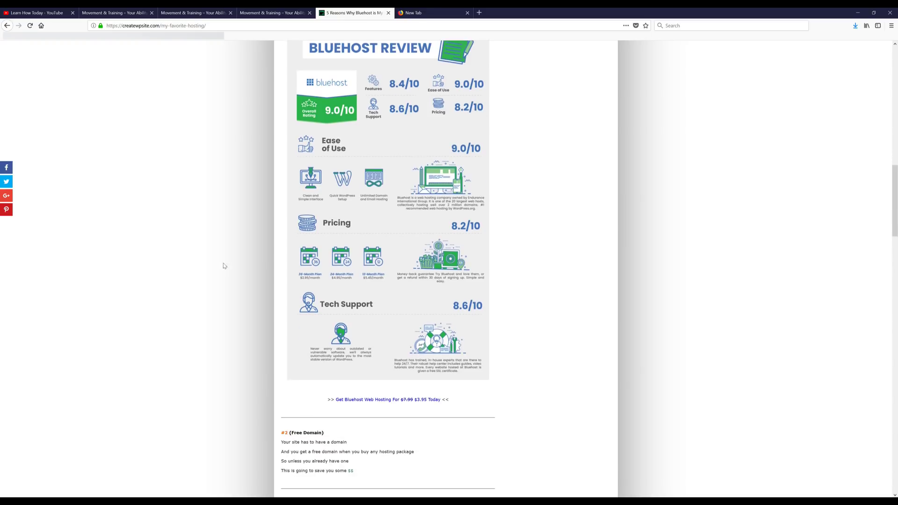
scroll(231, 276, "up", 12)
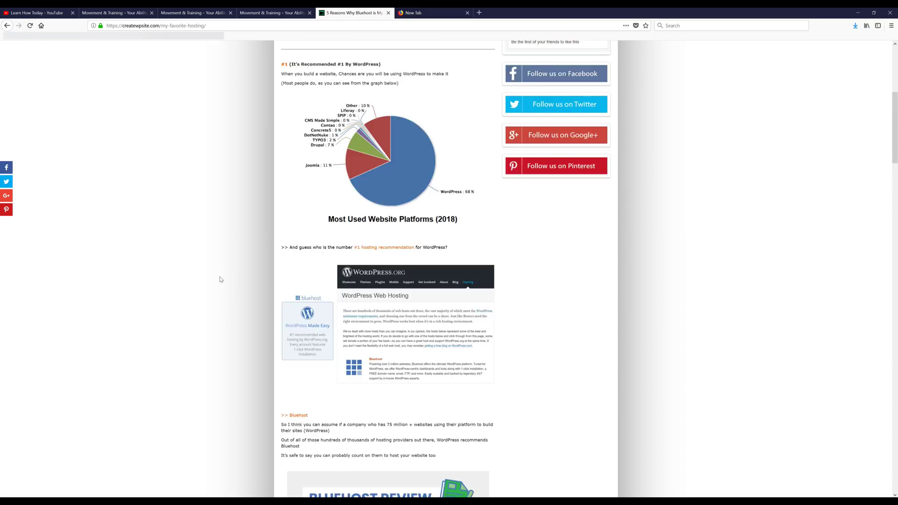
scroll(221, 282, "up", 3)
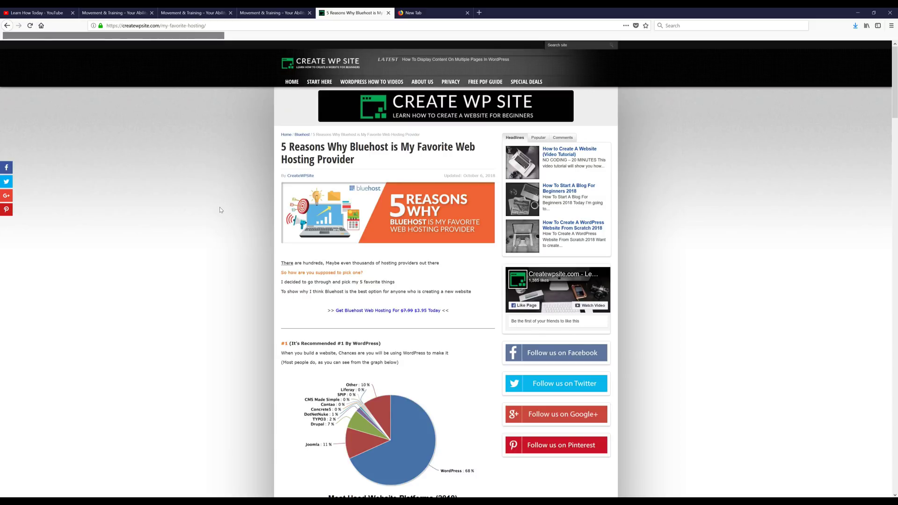
Step: Load createwpsite.com/build in a new tab and follow its BlueHost Coupon link to Bluehost
left_click(408, 14)
type("createwpsite.com/build")
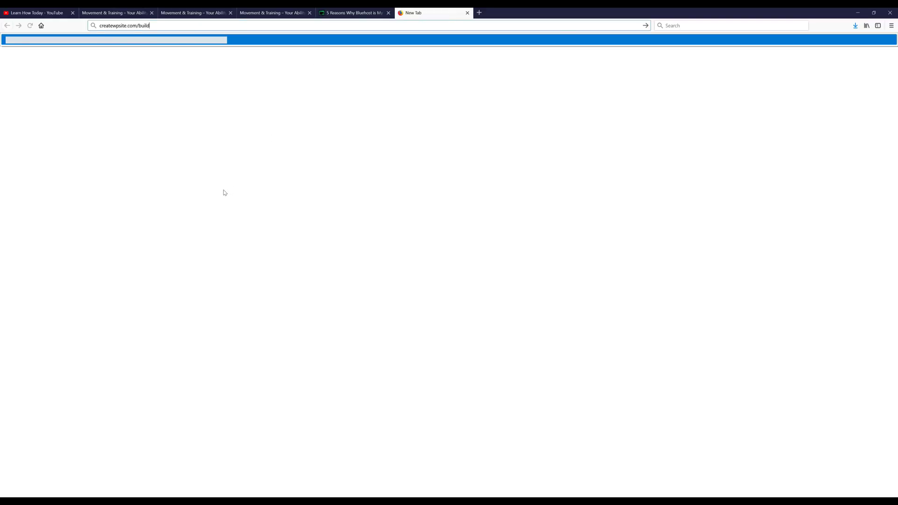
key("Return")
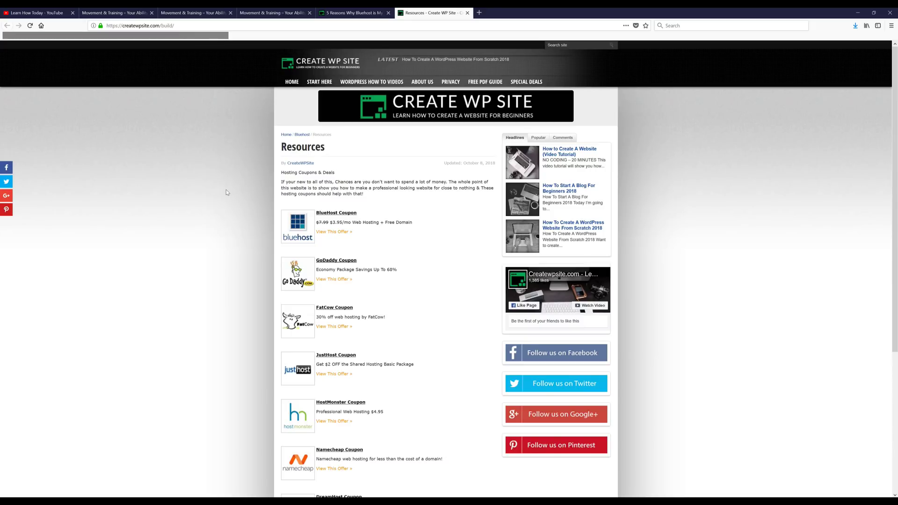
left_click(334, 214)
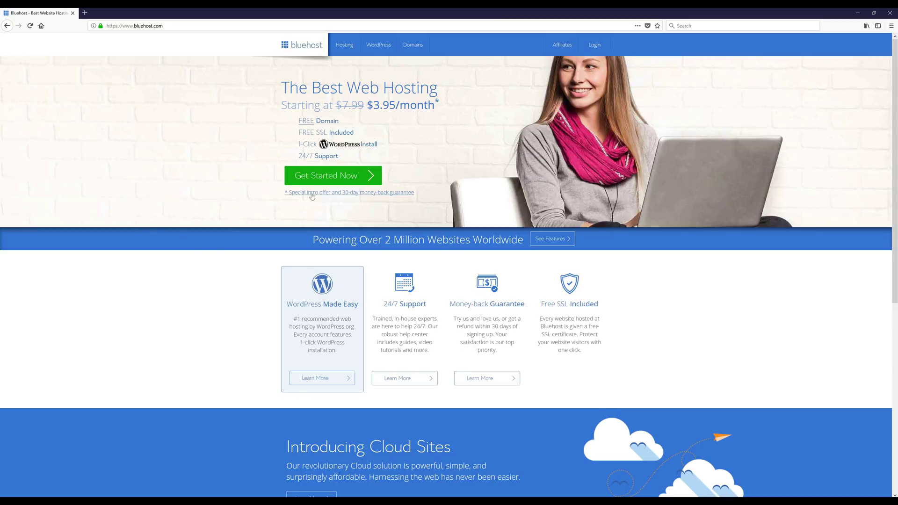
Step: Begin the Bluehost sign-up and register movementandtraining.com as the new domain
left_click(320, 179)
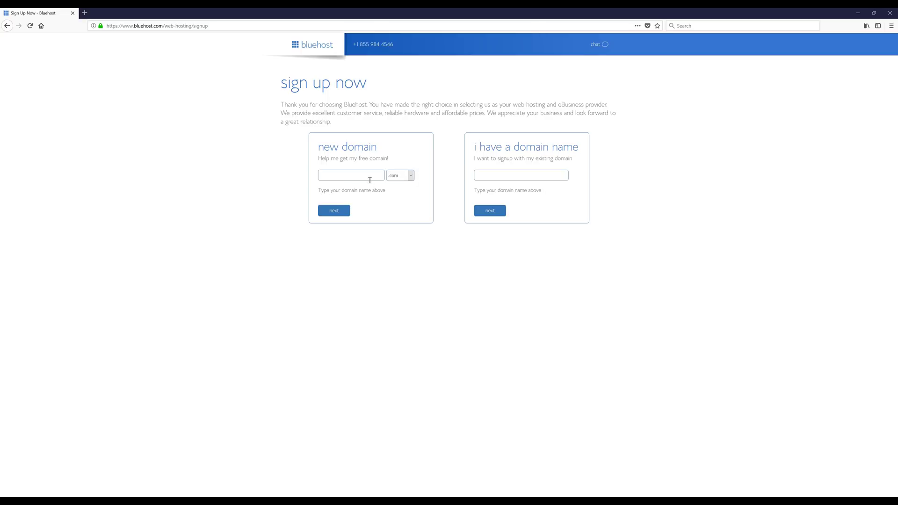
type("movementandtraining")
left_click(339, 217)
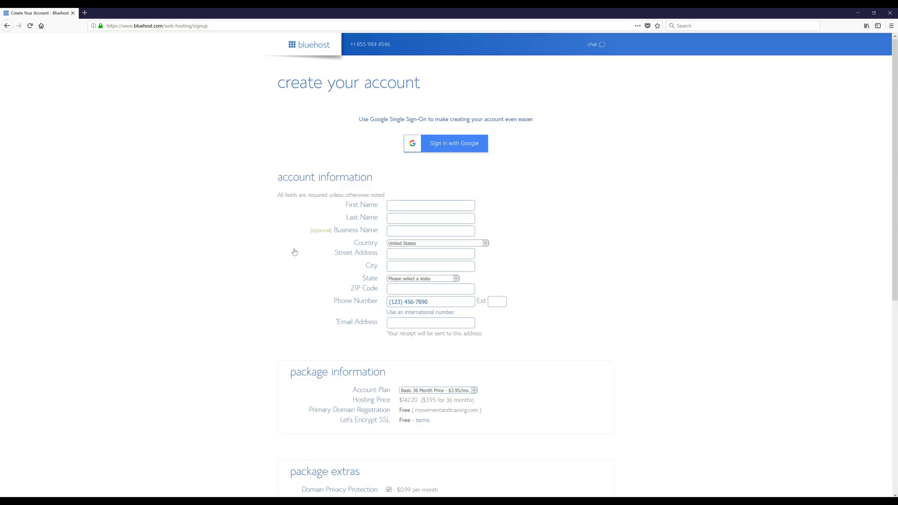
Step: Remove Domain Privacy, SiteLock and Codeguard Basic from the package extras
scroll(235, 229, "down", 6)
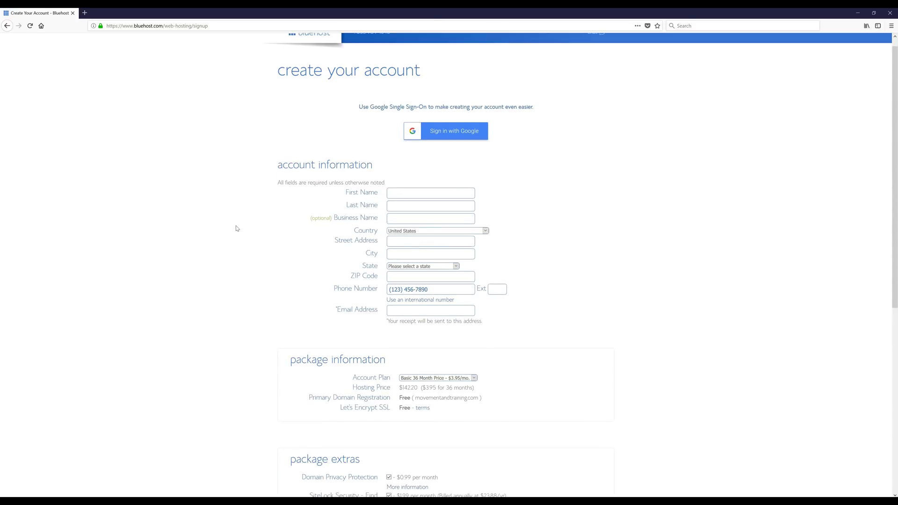
scroll(236, 229, "down", 1)
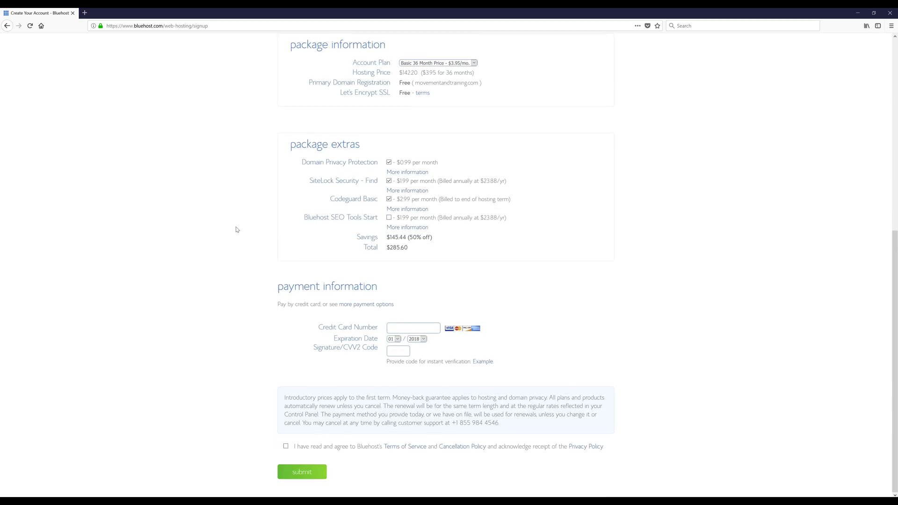
left_click(389, 163)
left_click(389, 181)
left_click(501, 312)
left_click(388, 199)
scroll(226, 349, "up", 4)
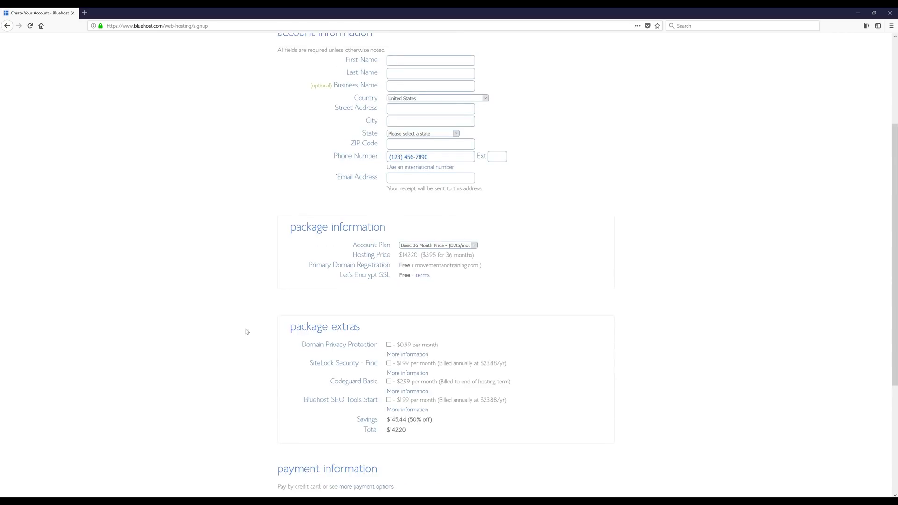
Step: Choose the Basic 12 Month account plan and accept the discounted sign-up offer
left_click(467, 245)
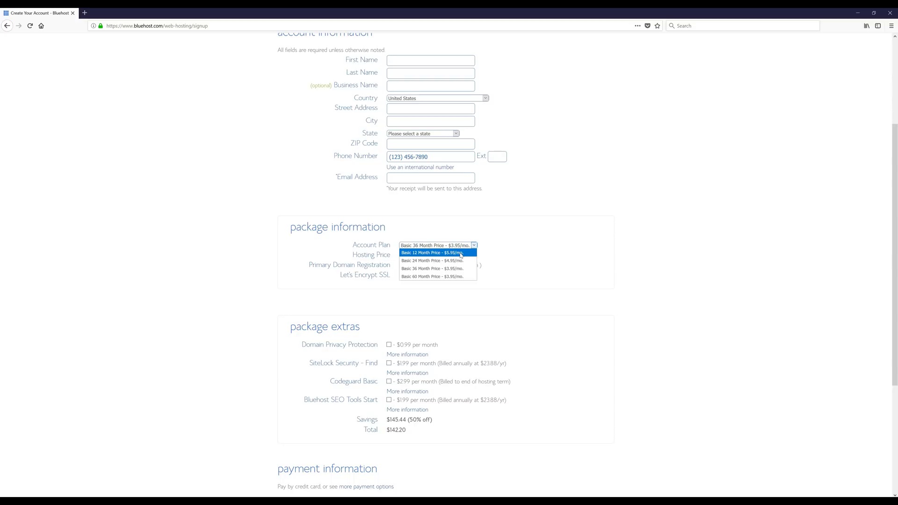
left_click(461, 254)
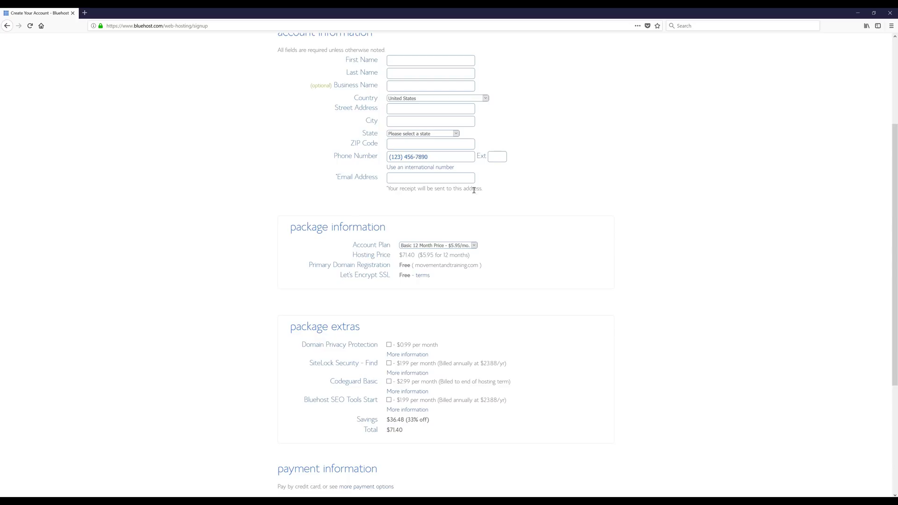
mouse_move(896, 13)
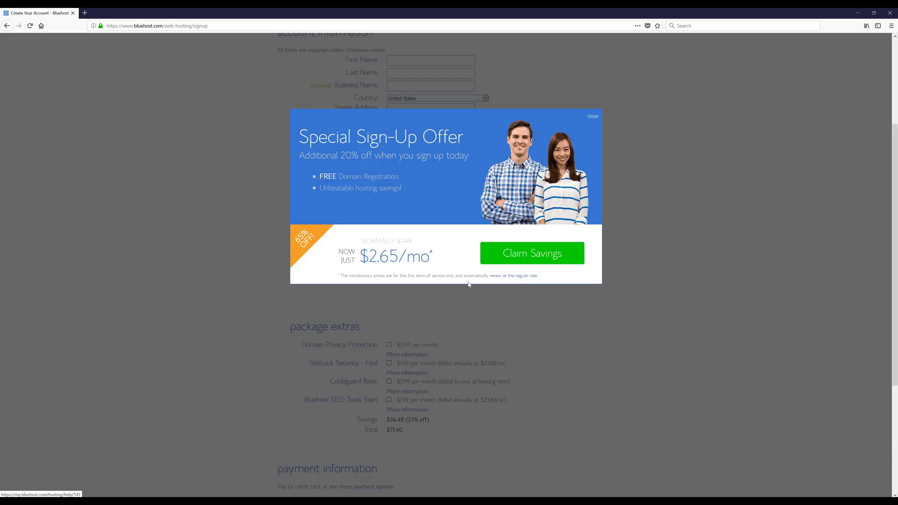
left_click(537, 260)
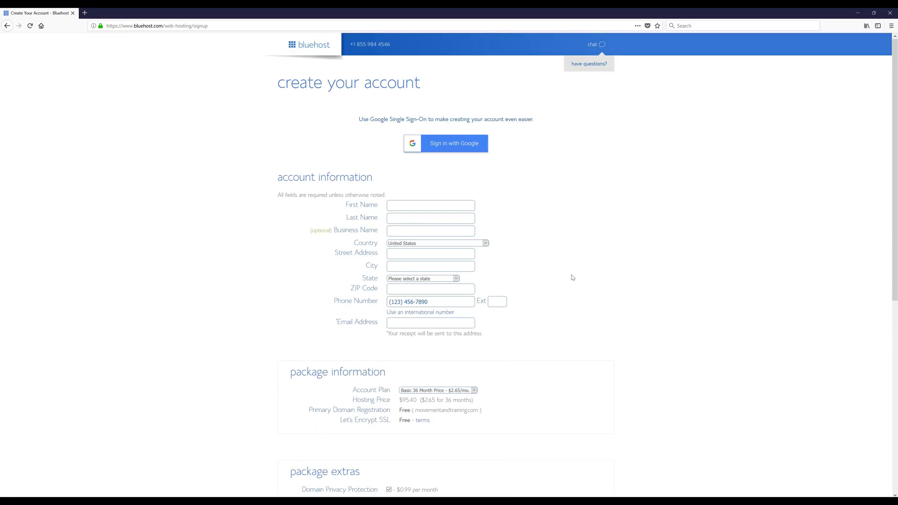
Step: Uncheck Domain Privacy, SiteLock and Codeguard Basic again on the discounted order
scroll(571, 279, "down", 5)
scroll(570, 279, "down", 2)
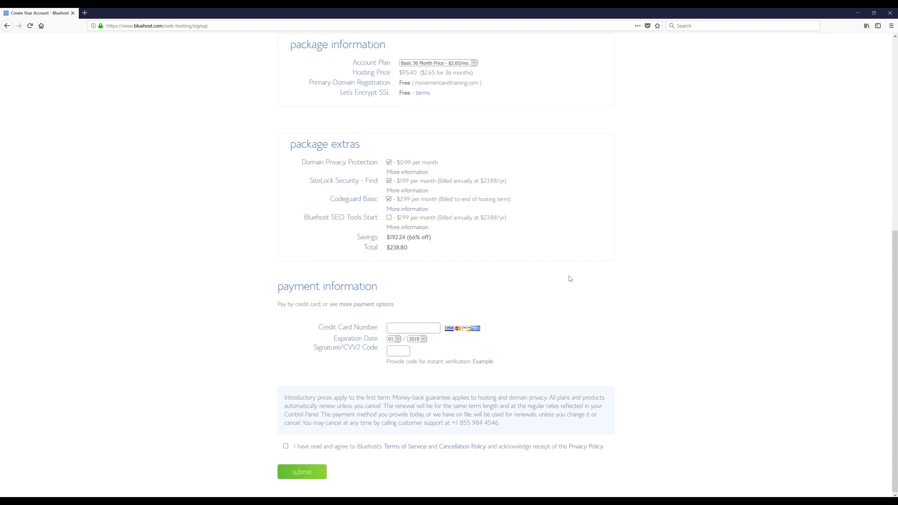
left_click(388, 163)
left_click(389, 181)
left_click(389, 200)
scroll(528, 210, "up", 3)
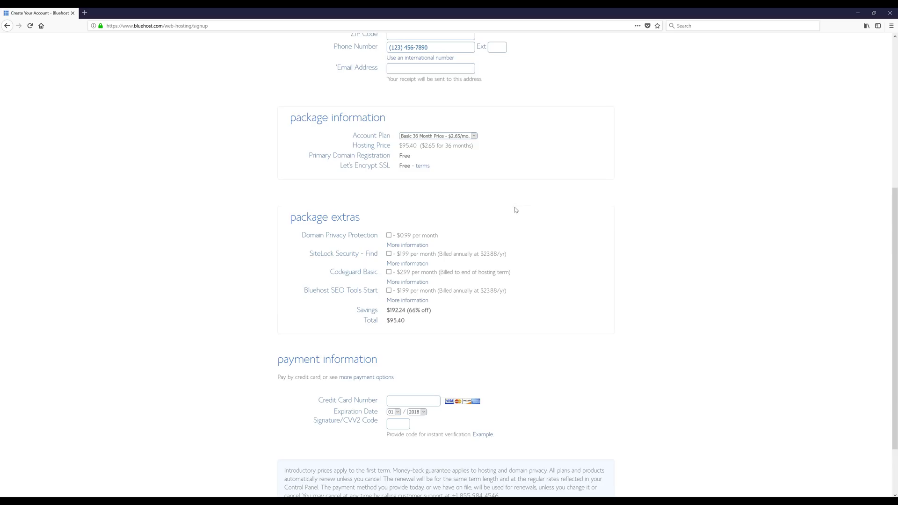
Step: Switch the account plan to Basic 12 Month at $4.95/mo, totalling $59.40
left_click(452, 136)
left_click(452, 144)
scroll(537, 190, "down", 1)
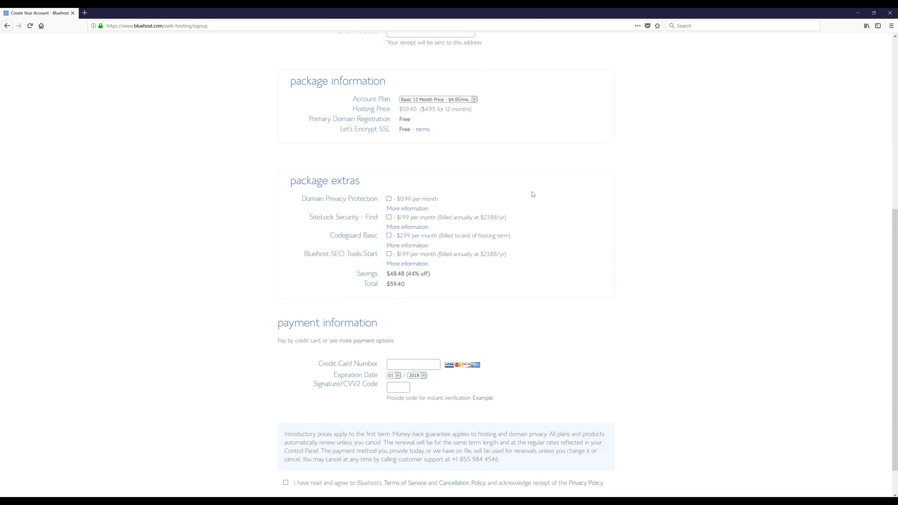
scroll(525, 220, "up", 6)
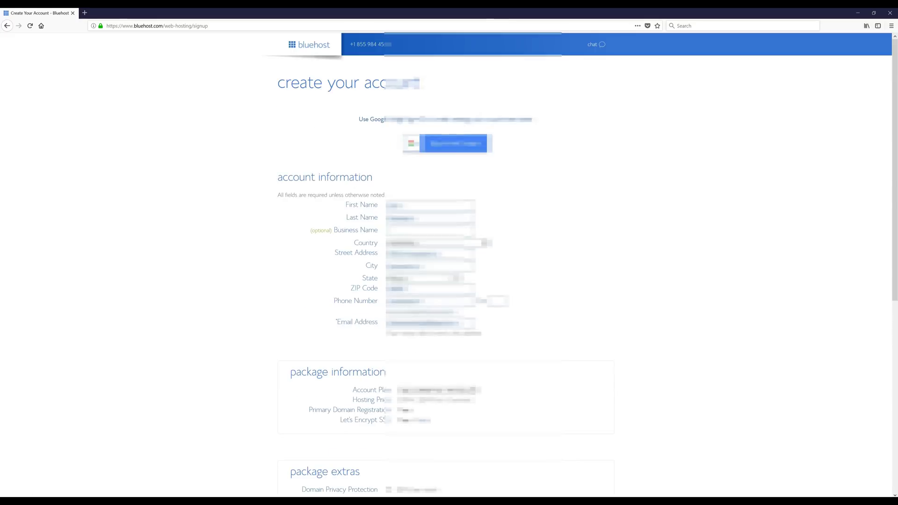
Step: Submit the $59.40 12-month hosting order for movementandtraining.com
scroll(449, 262, "down", 7)
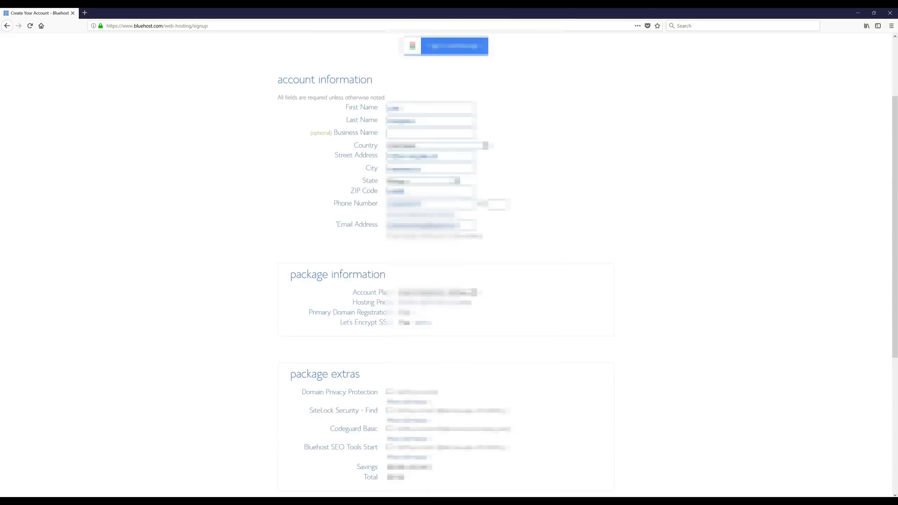
scroll(449, 262, "down", 1)
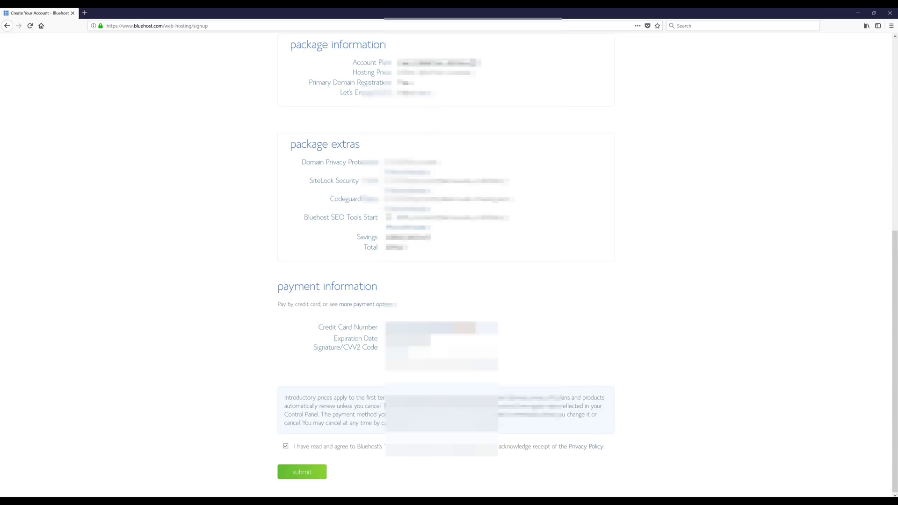
left_click(302, 472)
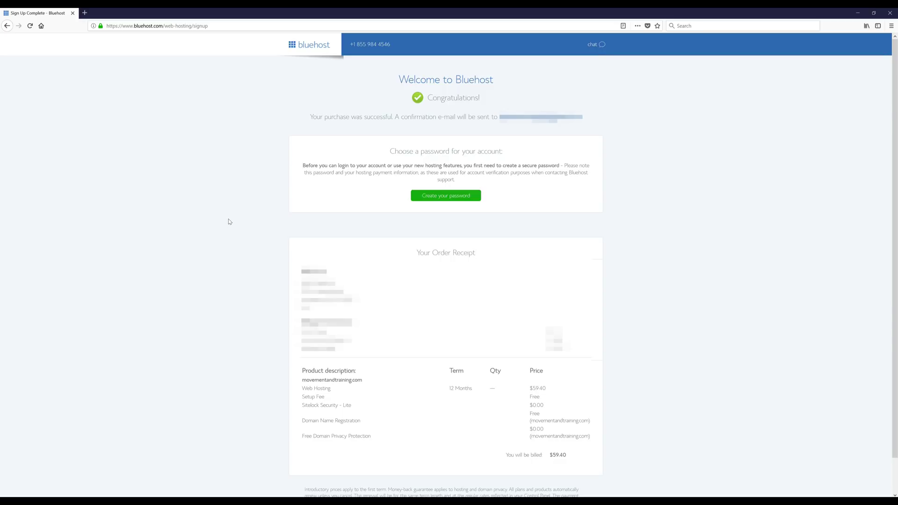
Step: Verify movementandtraining.com's WHOIS contact details via the Bluehost email in Gmail, then return to Bluehost
left_click(87, 14)
type("gmail.com")
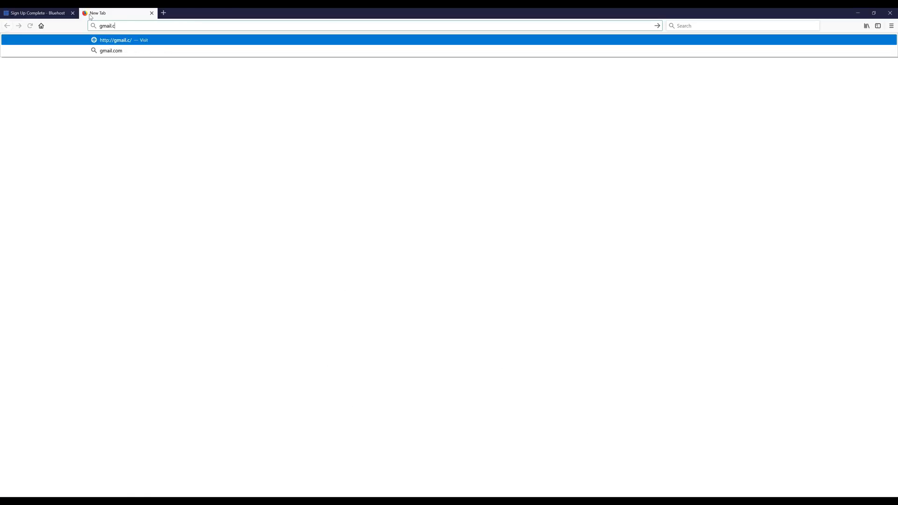
key("Return")
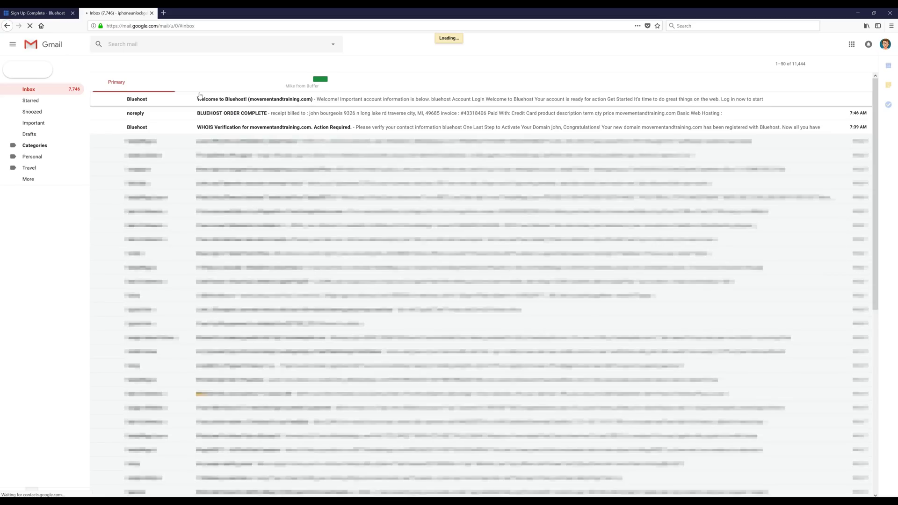
left_click(262, 127)
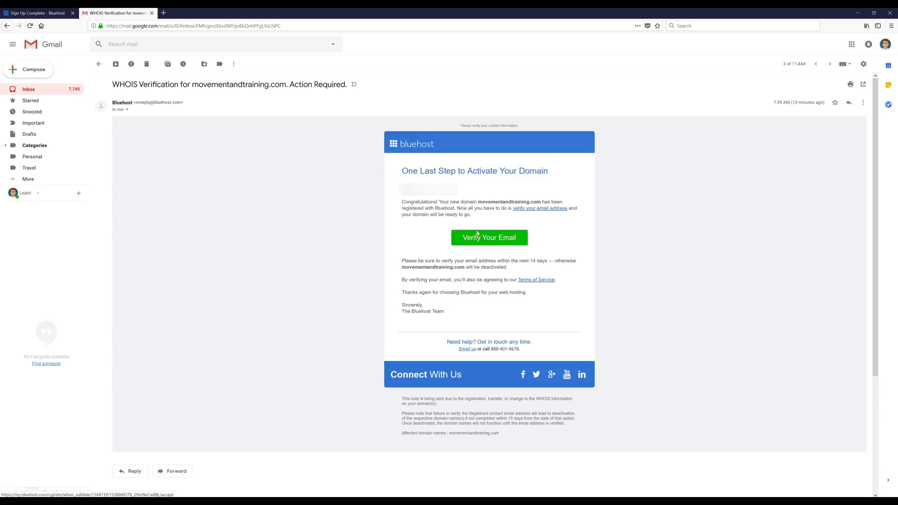
left_click(475, 241)
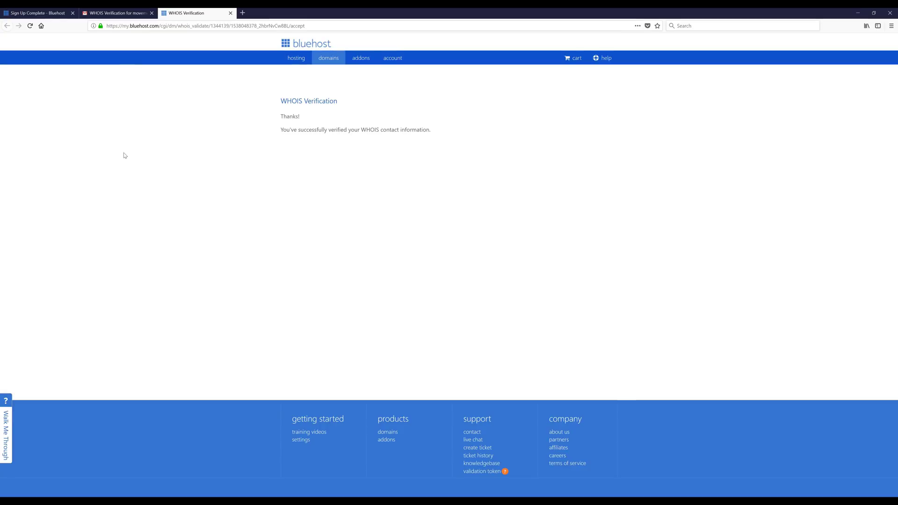
left_click(53, 14)
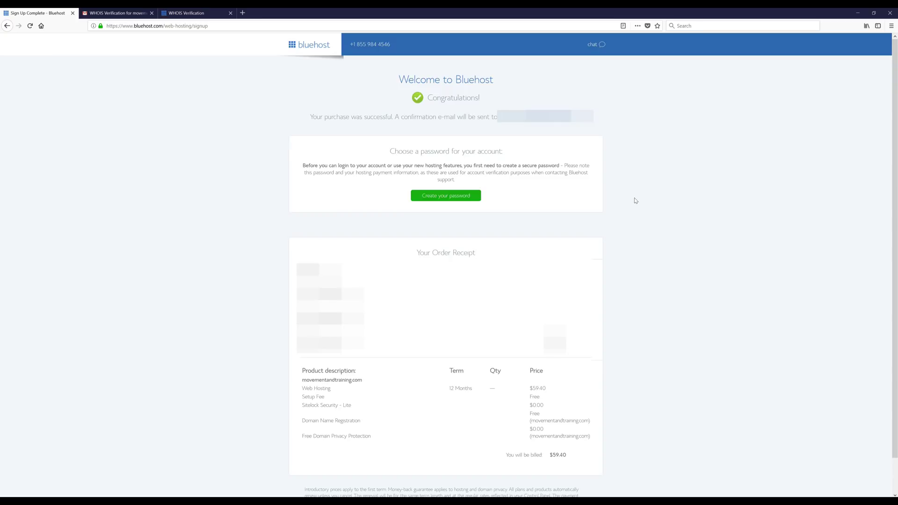
Step: Enter and confirm a new account password, accept the terms, and log in to Bluehost
left_click(452, 199)
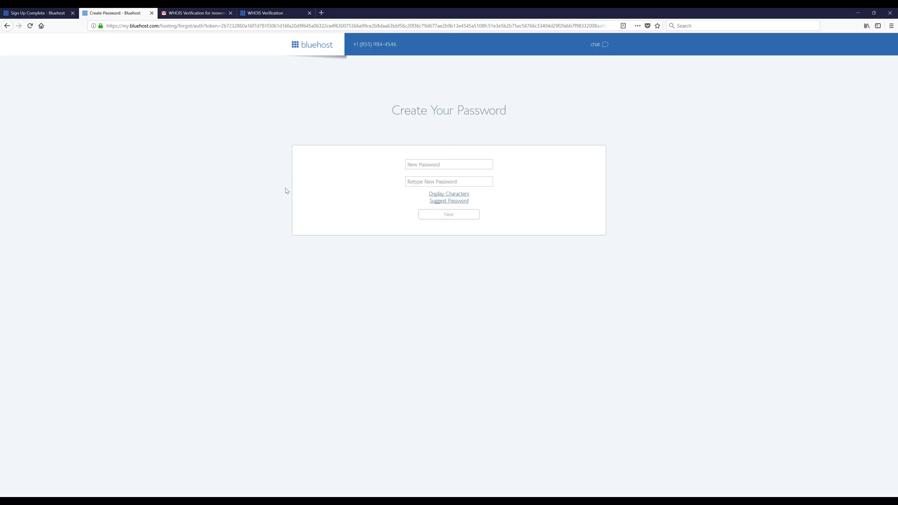
left_click(446, 164)
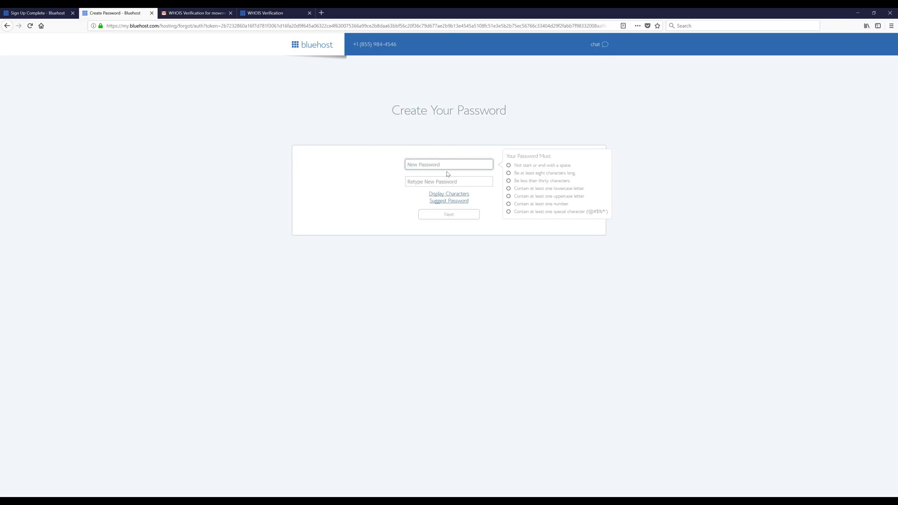
key("ctrl+v")
left_click(470, 182)
key("ctrl+v")
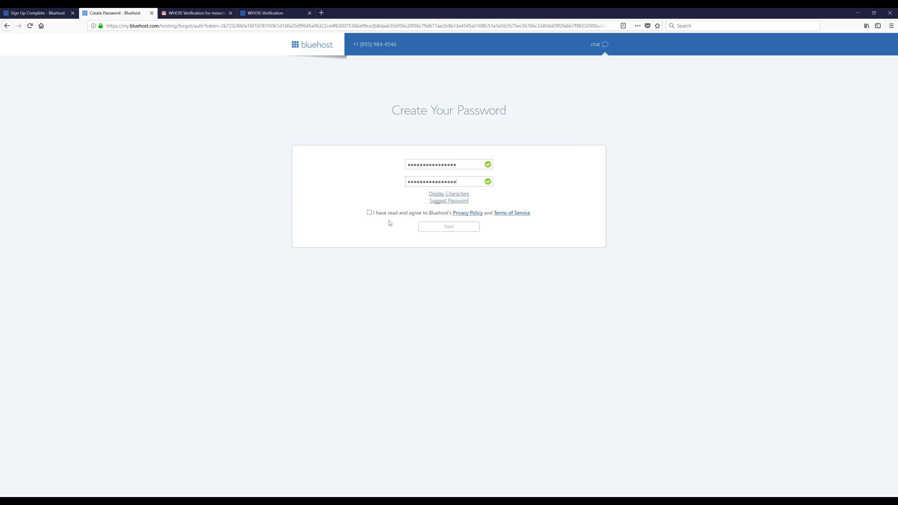
left_click(370, 213)
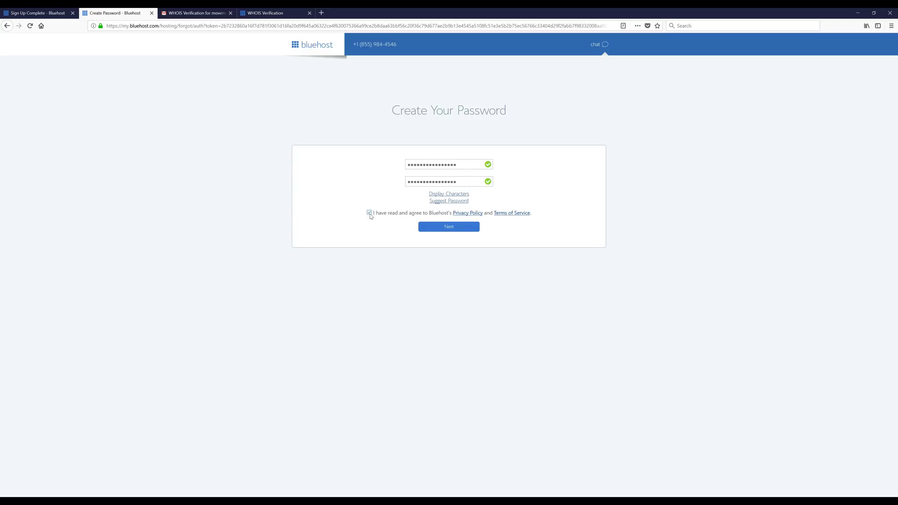
left_click(453, 228)
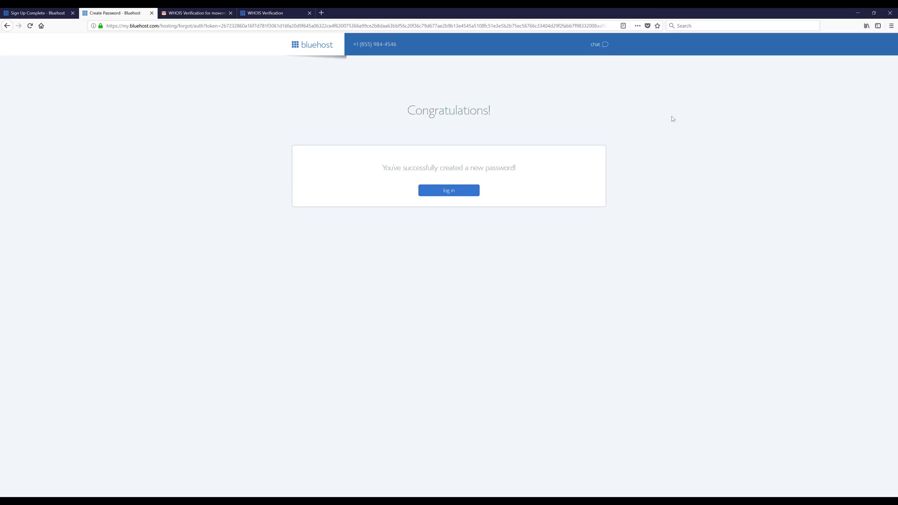
left_click(449, 193)
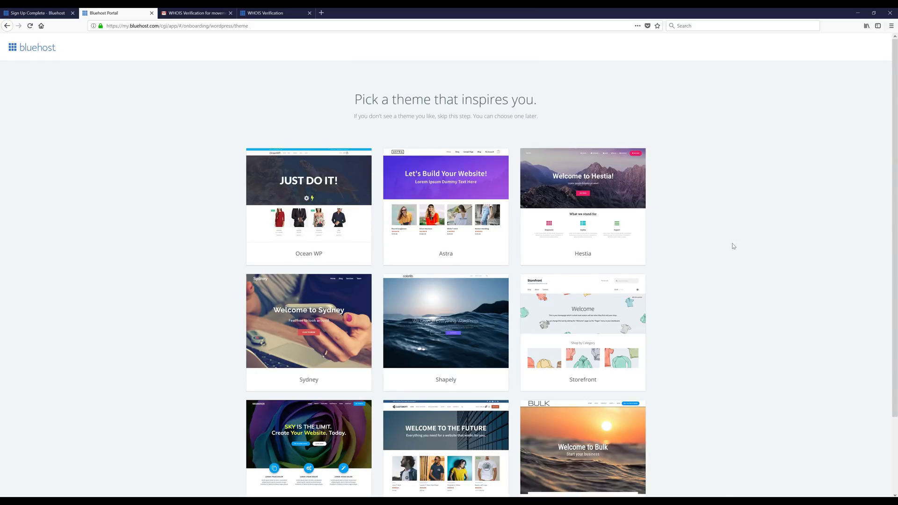
Step: Skip the theme choice and continue to the Bluehost account home for movementandtraining.com
scroll(733, 248, "down", 2)
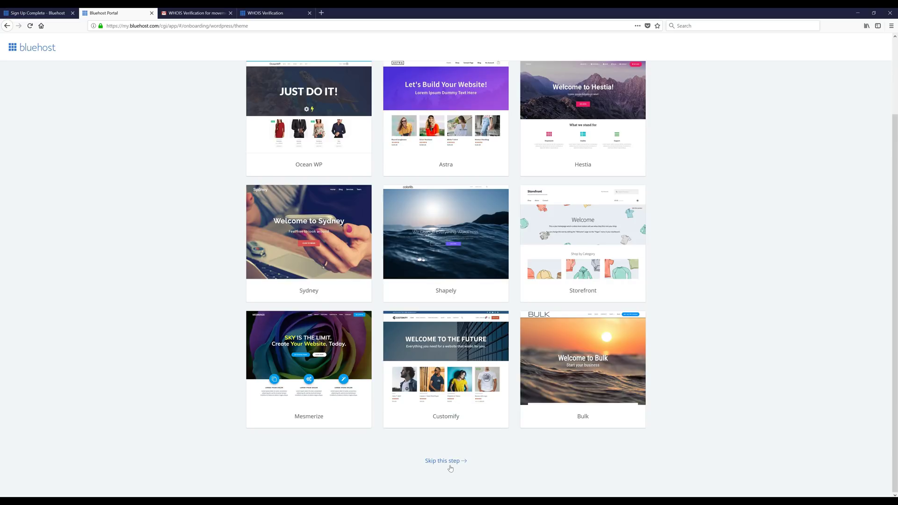
left_click(448, 461)
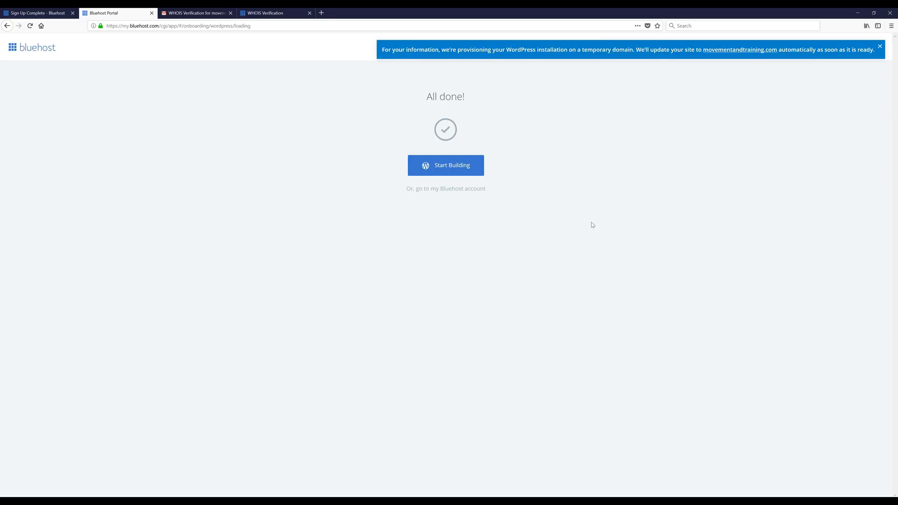
left_click(447, 190)
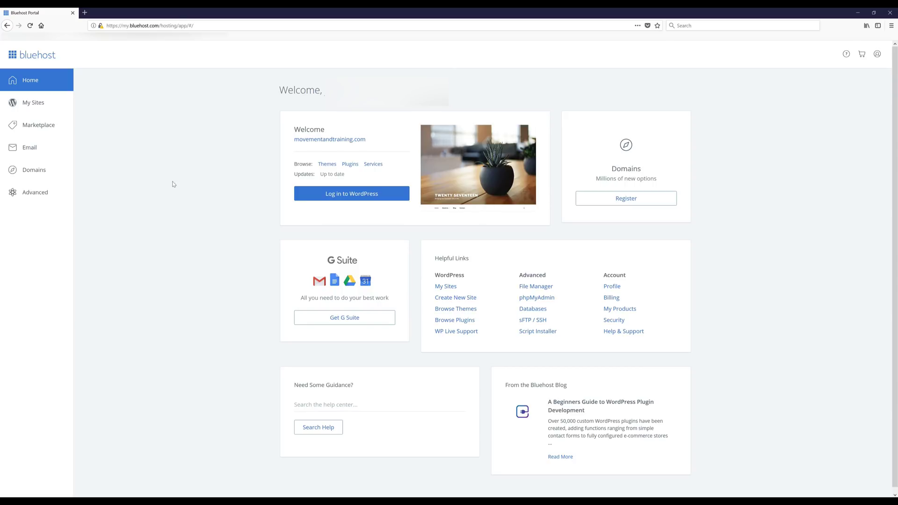
Step: Log in to the site's WordPress admin and open Appearance > Themes
left_click(340, 194)
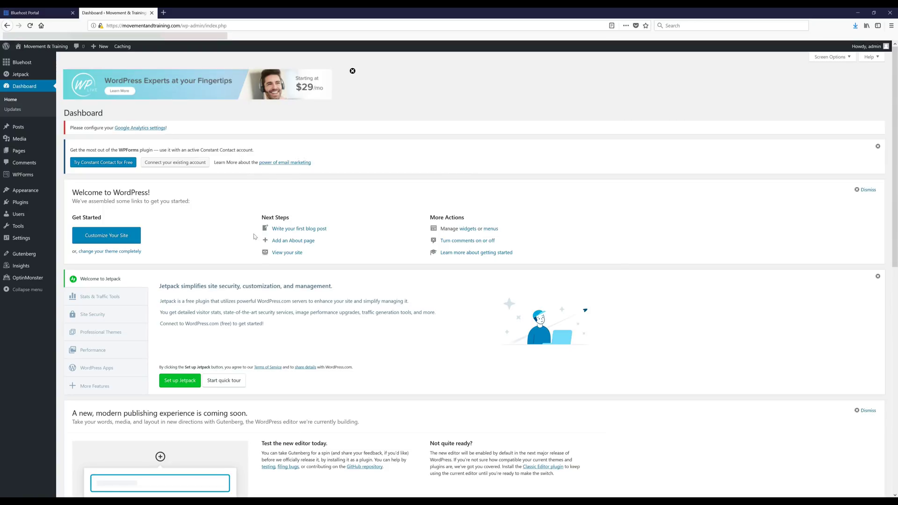
mouse_move(34, 193)
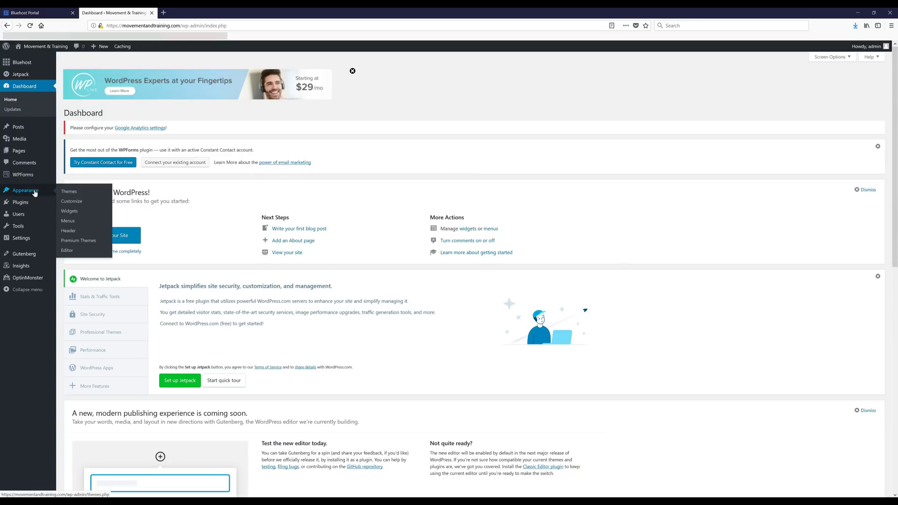
left_click(68, 192)
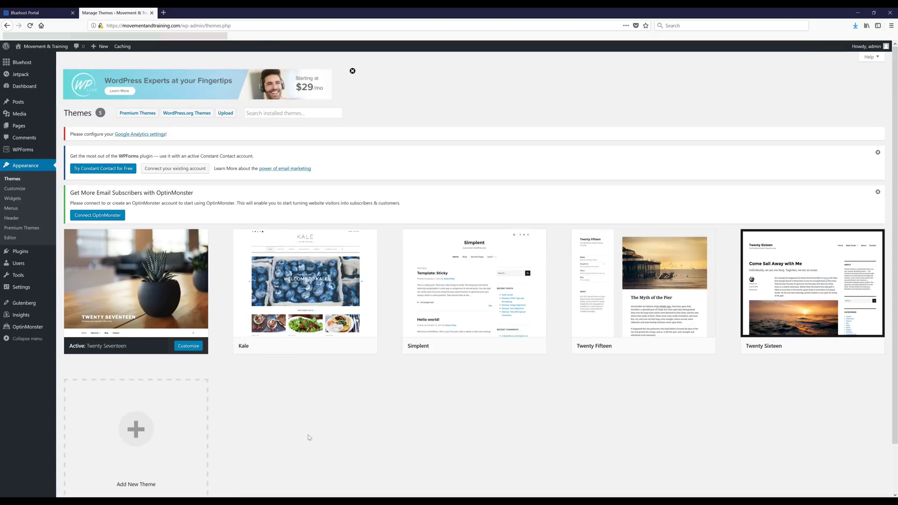
Step: Browse installable themes in the Popular and Latest tabs, showing 6501 themes
scroll(280, 435, "down", 2)
left_click(167, 415)
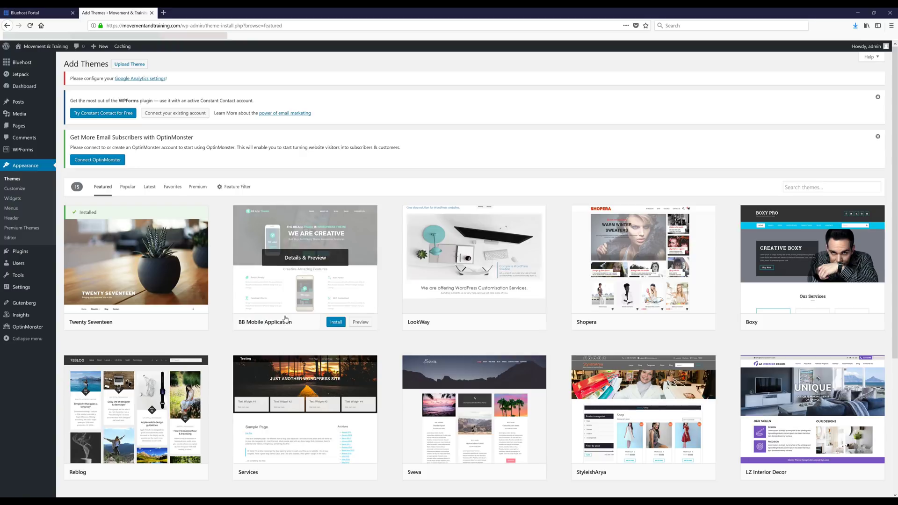
left_click(123, 187)
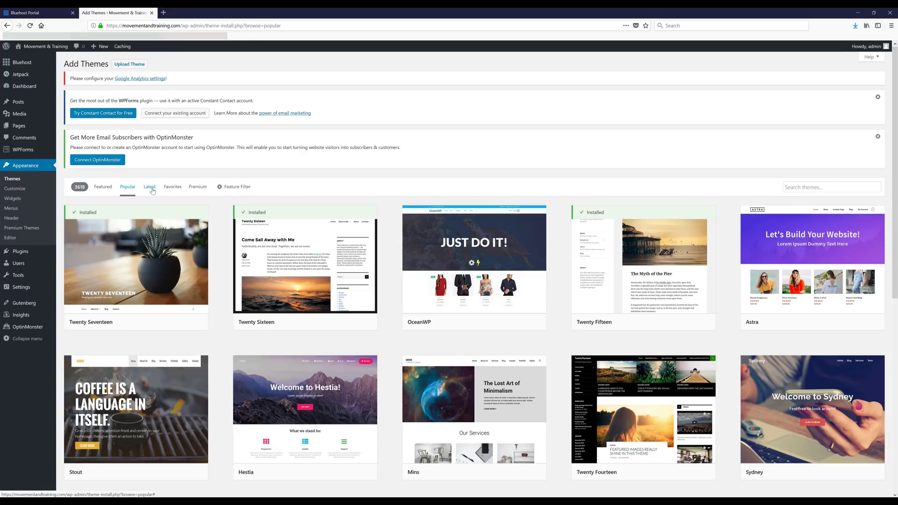
left_click(151, 188)
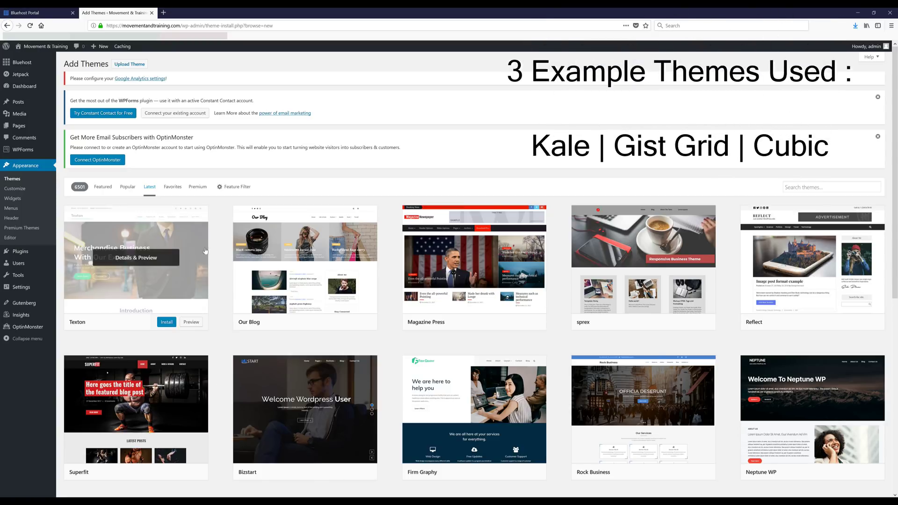
left_click(814, 187)
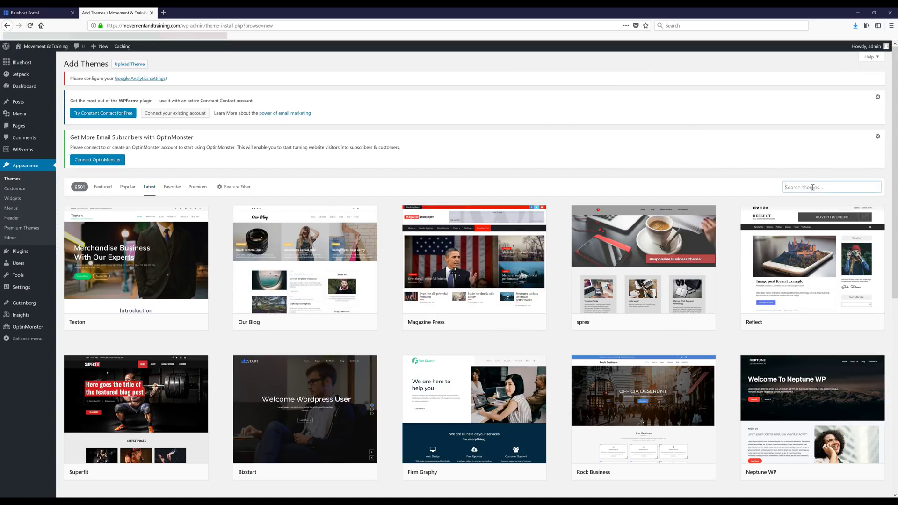
Step: Search the theme catalogue for 'kale' and activate the Kale theme
type("kale")
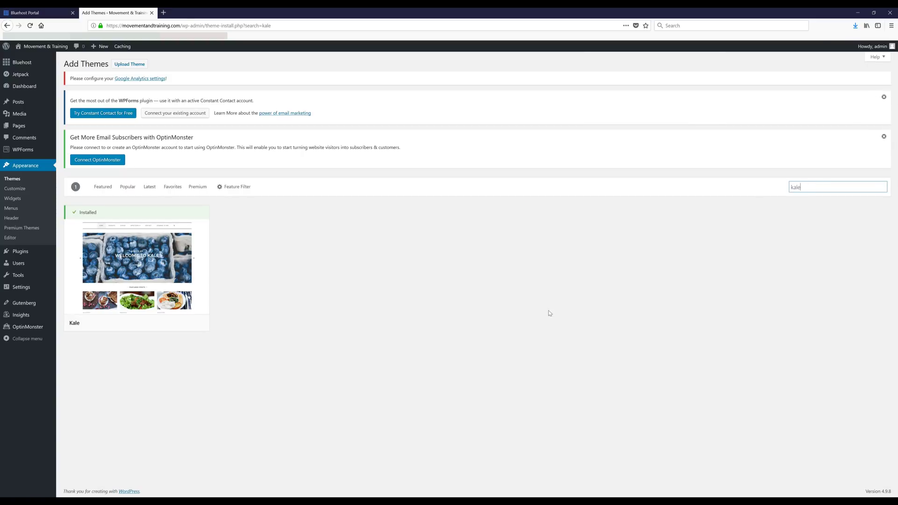
mouse_move(169, 284)
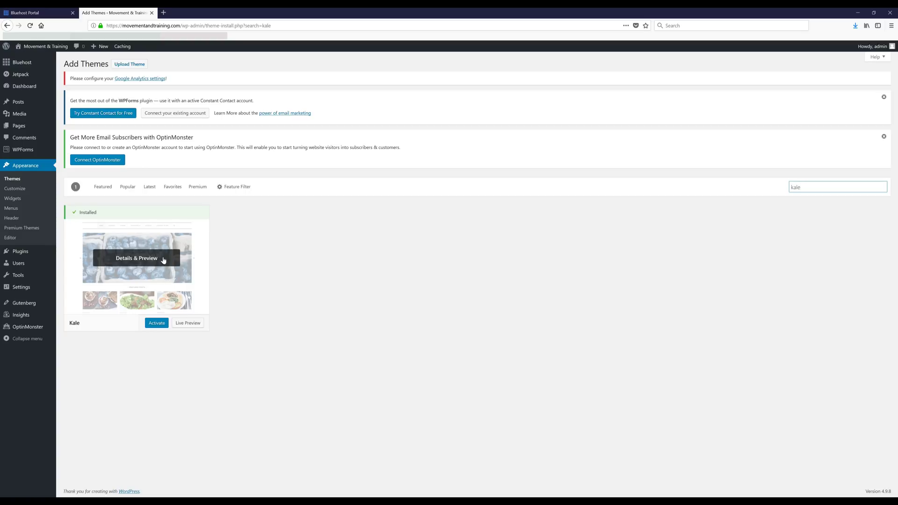
left_click(157, 324)
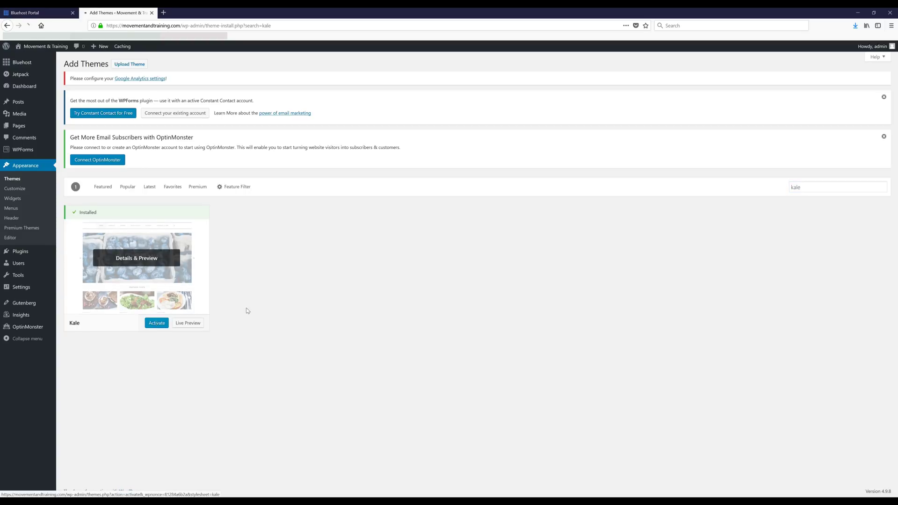
mouse_move(197, 313)
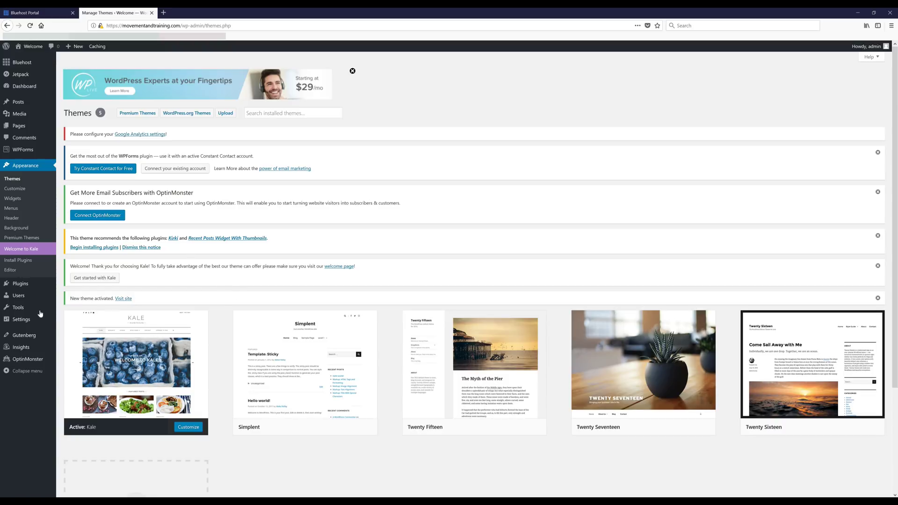
mouse_move(32, 321)
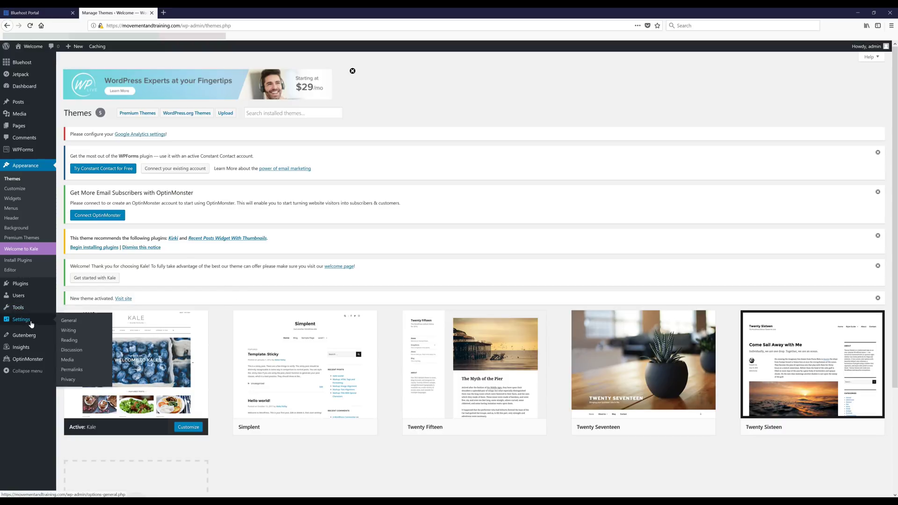
Step: In General Settings, set title 'Movement & Training' and tagline 'Your Ability Is Limitless', then save
left_click(68, 321)
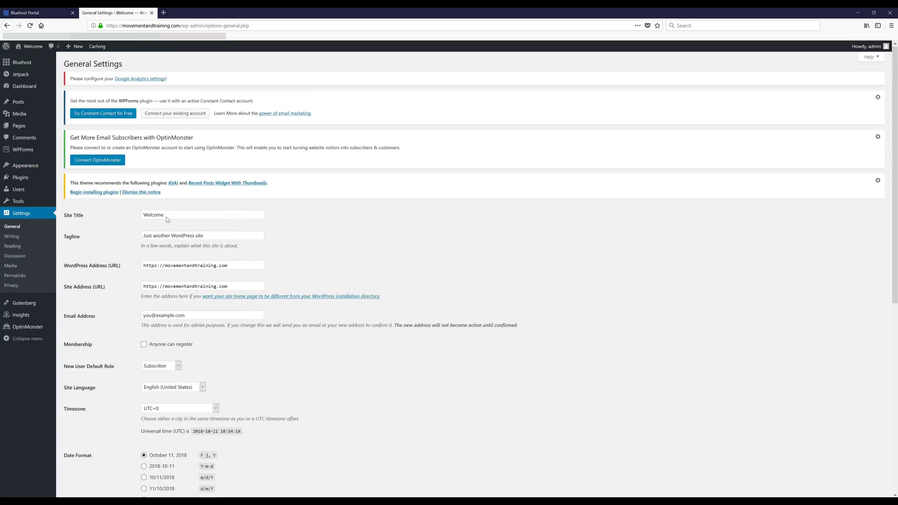
double_click(189, 213)
type("Movement &")
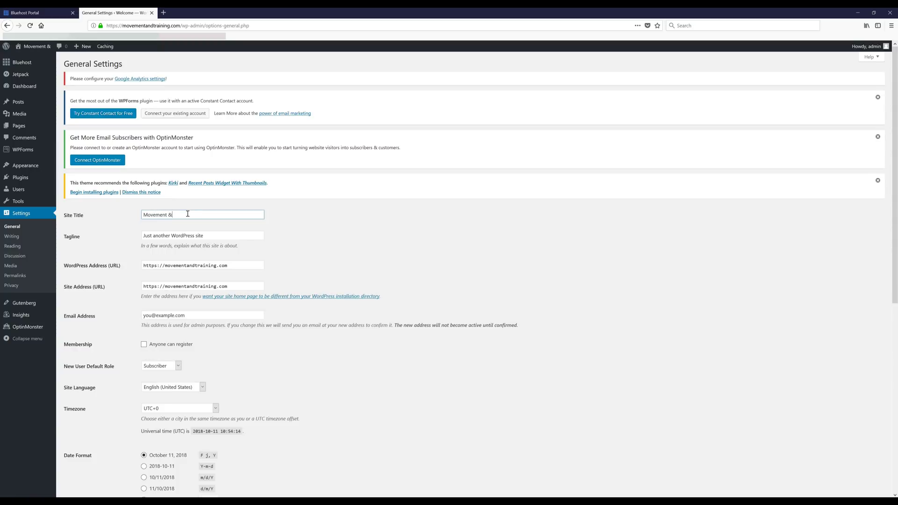
type(" Training")
key("Tab")
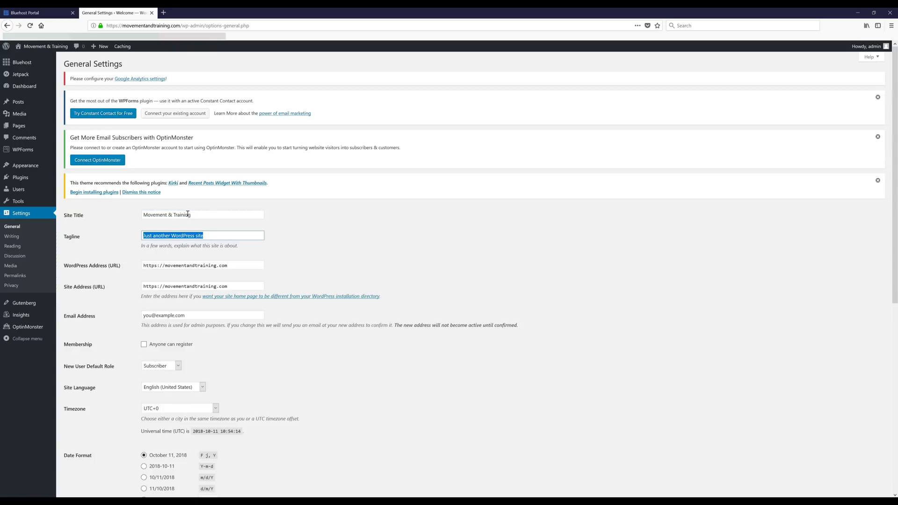
type("Your Ability Is Limitless")
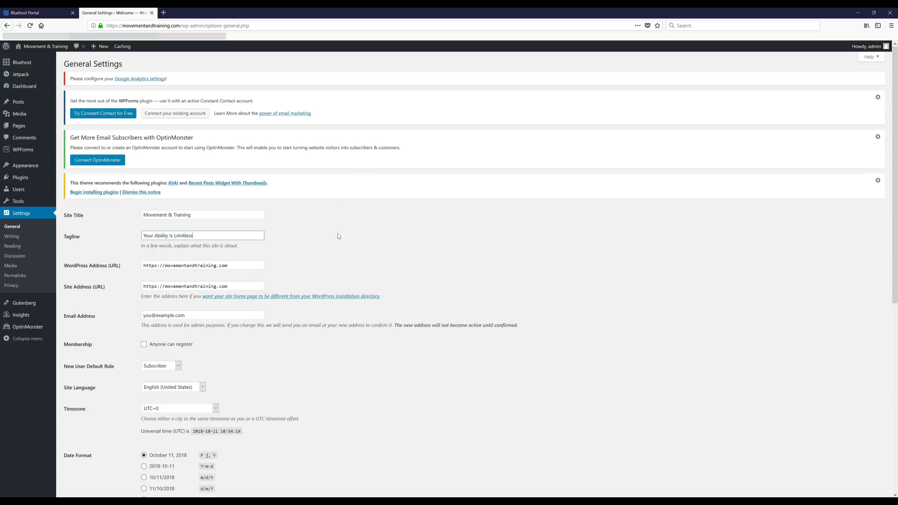
left_click(304, 244)
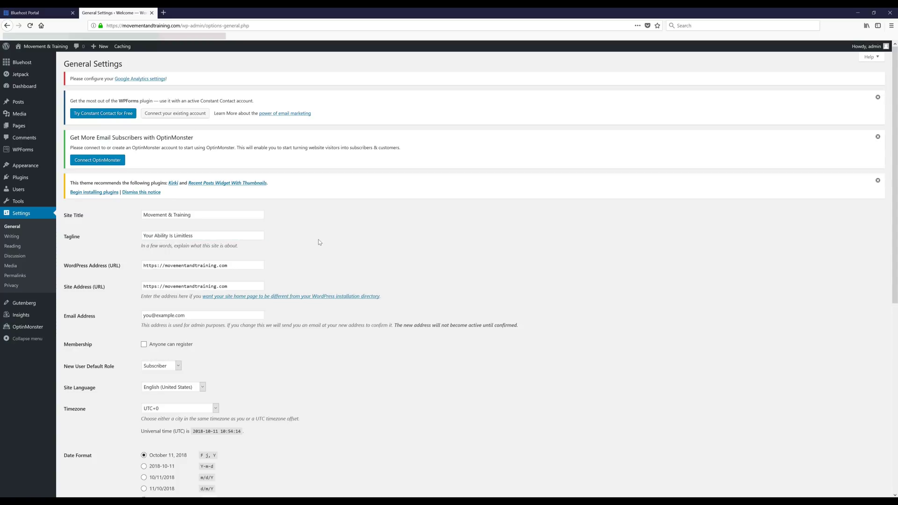
scroll(319, 244, "down", 7)
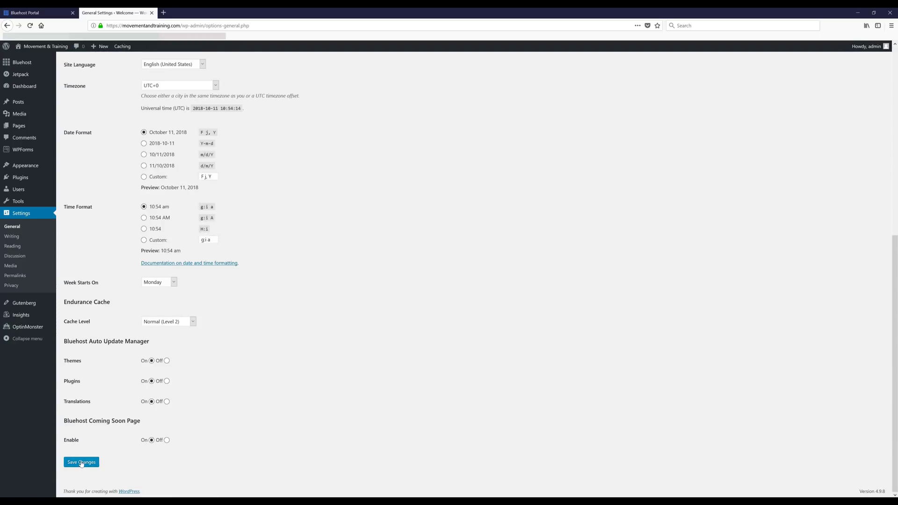
left_click(82, 463)
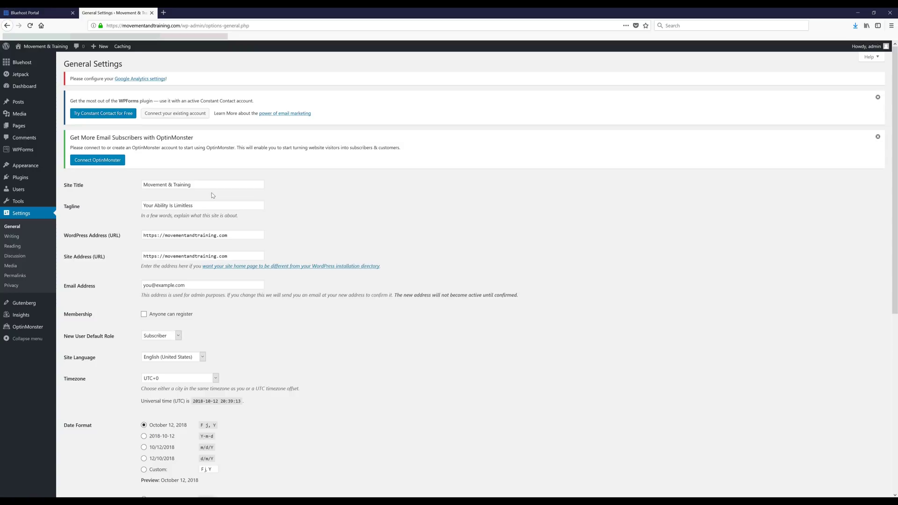
left_click(22, 102)
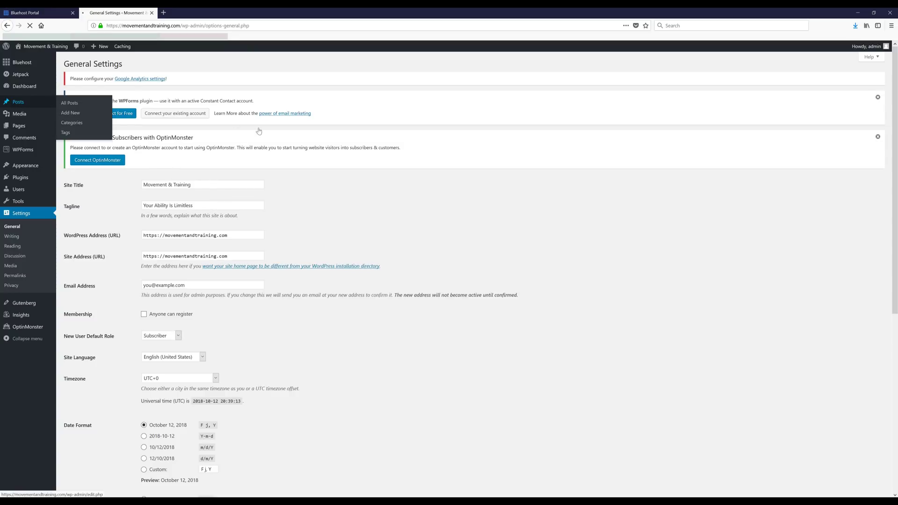
Step: Move the default 'Hello world!' post to the Trash using Bulk Actions
mouse_move(254, 216)
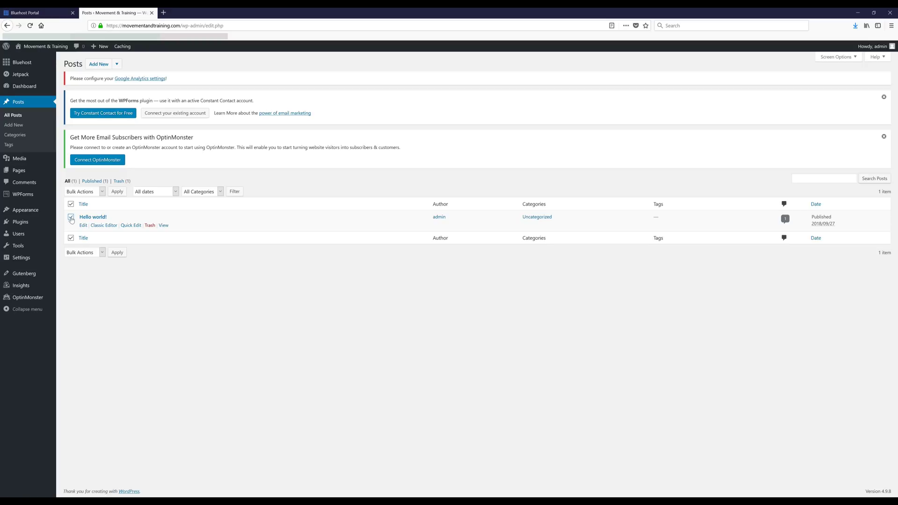
left_click(82, 192)
left_click(82, 217)
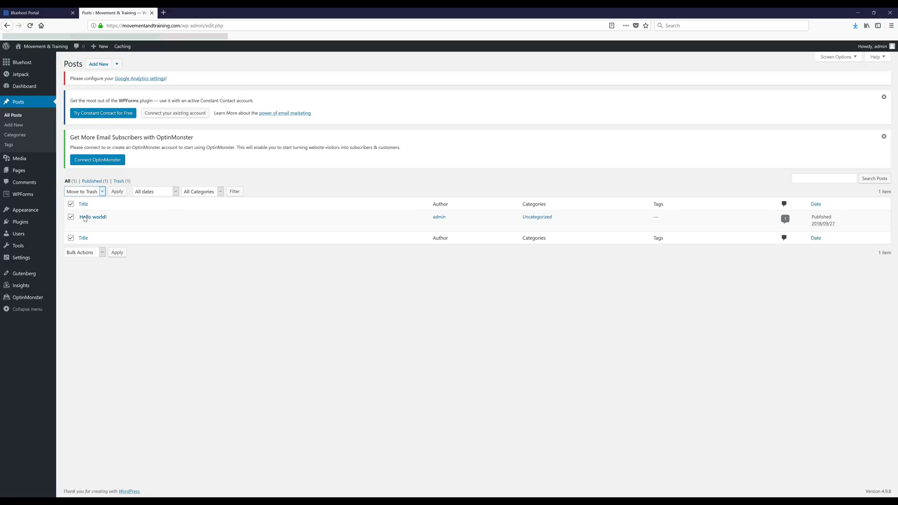
left_click(117, 192)
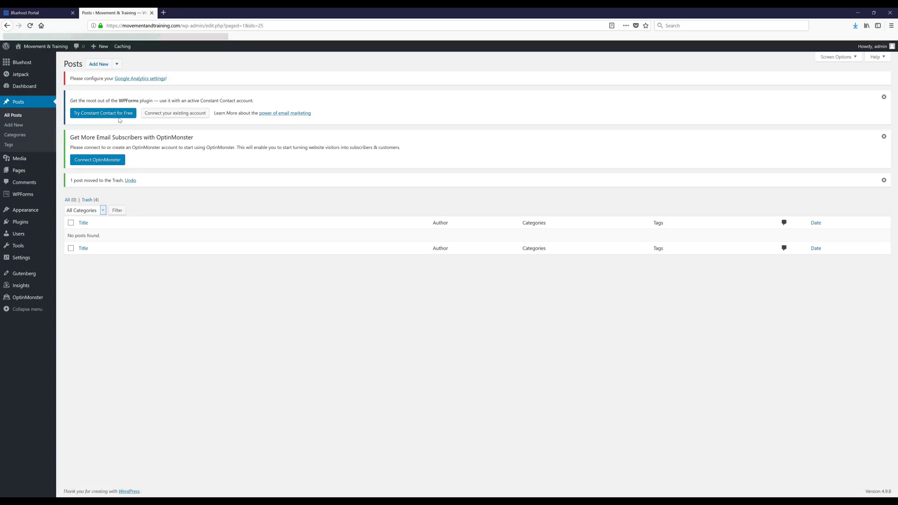
Step: Start a new post and paste in the title 'The Will To Stay In The Game' and body text
left_click(98, 64)
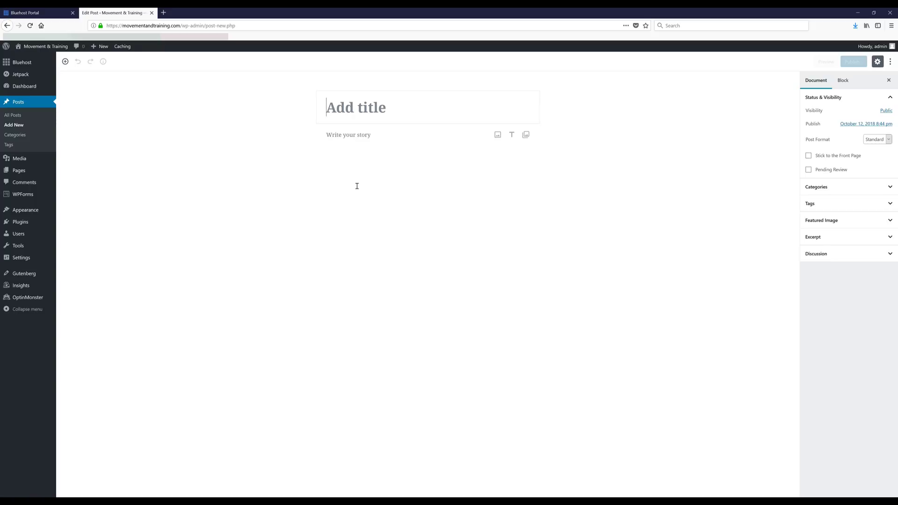
left_click(360, 142)
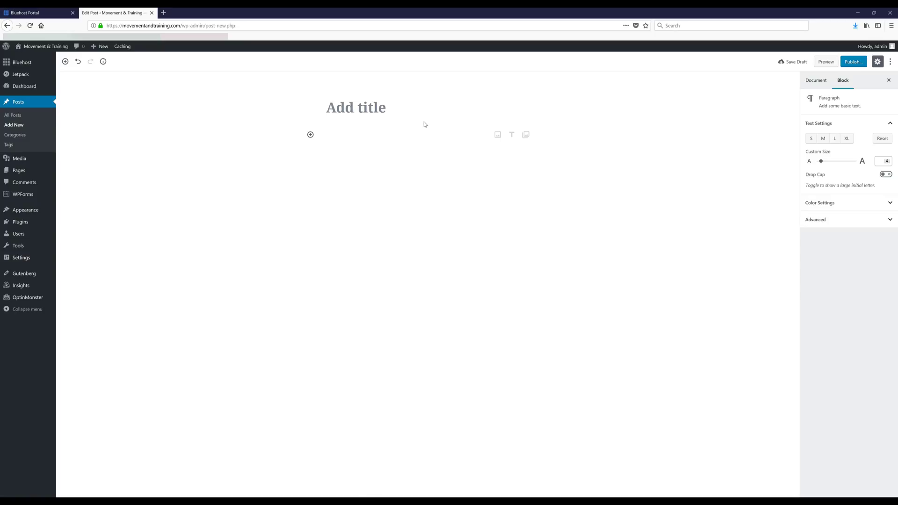
left_click(499, 137)
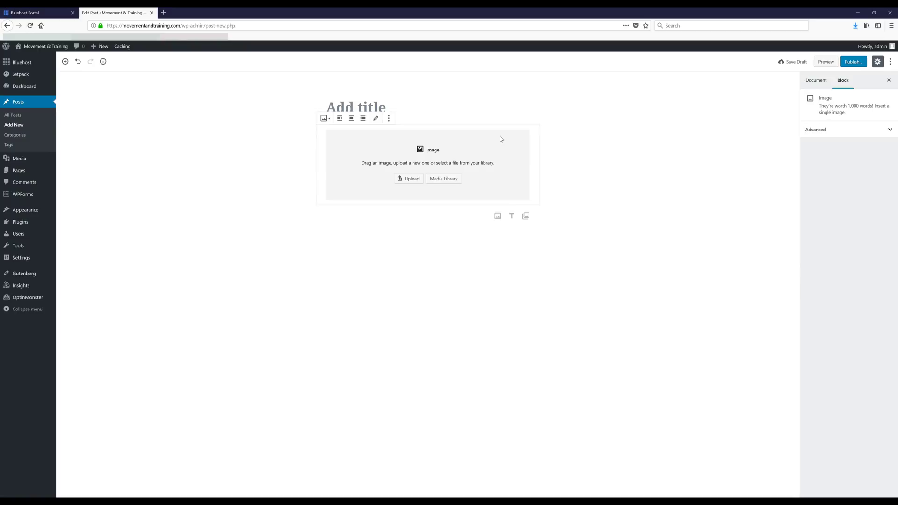
left_click(412, 183)
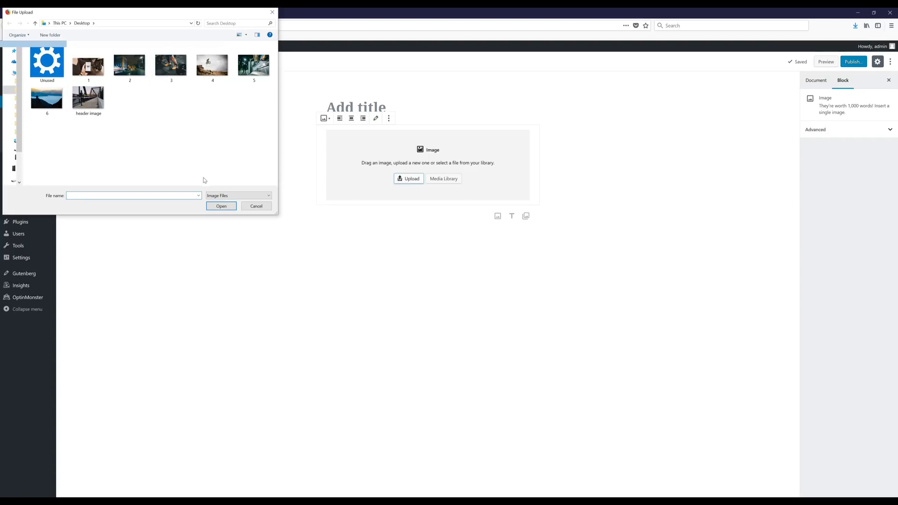
left_click(256, 207)
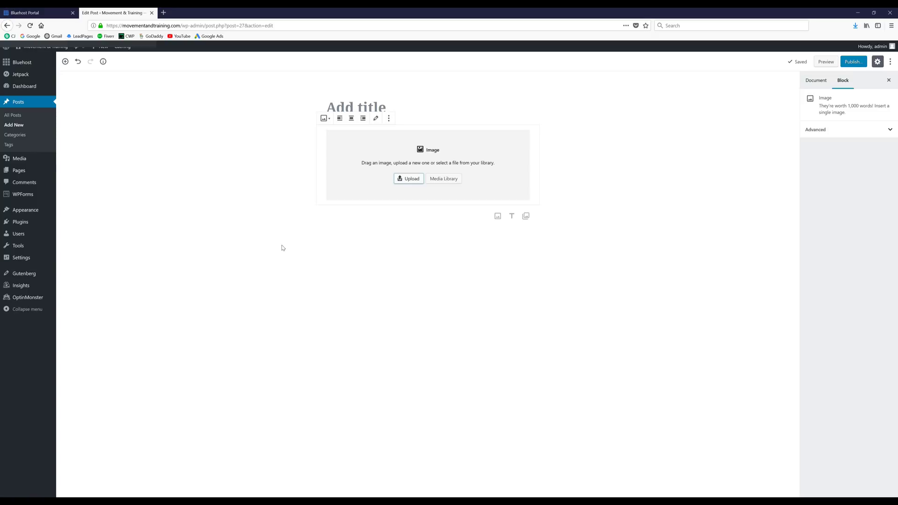
left_click(367, 109)
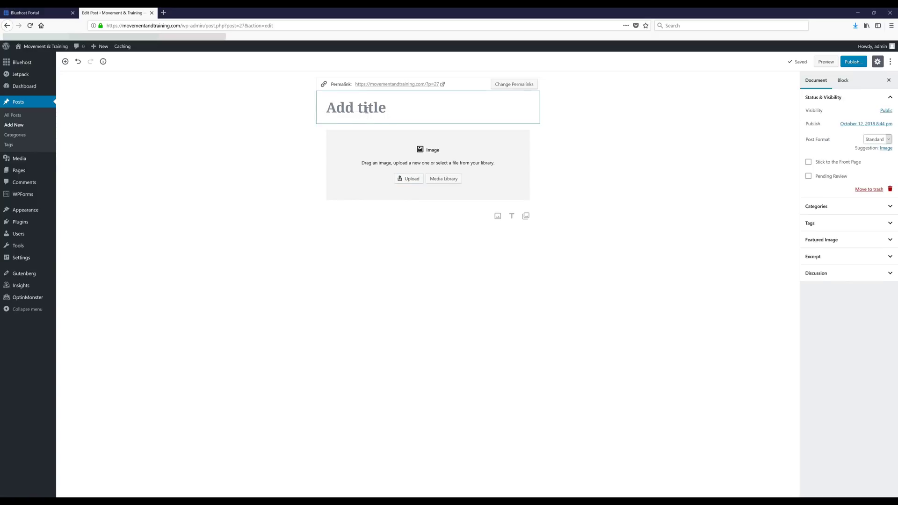
key("ctrl+v")
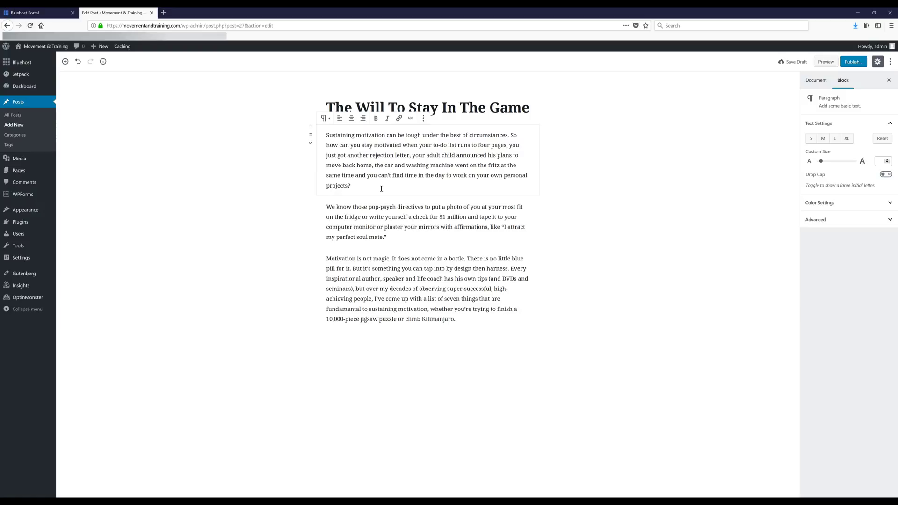
Step: Insert the Post 1 running-track photo after the first paragraph
key("Return")
left_click(499, 212)
left_click(410, 251)
left_click(131, 101)
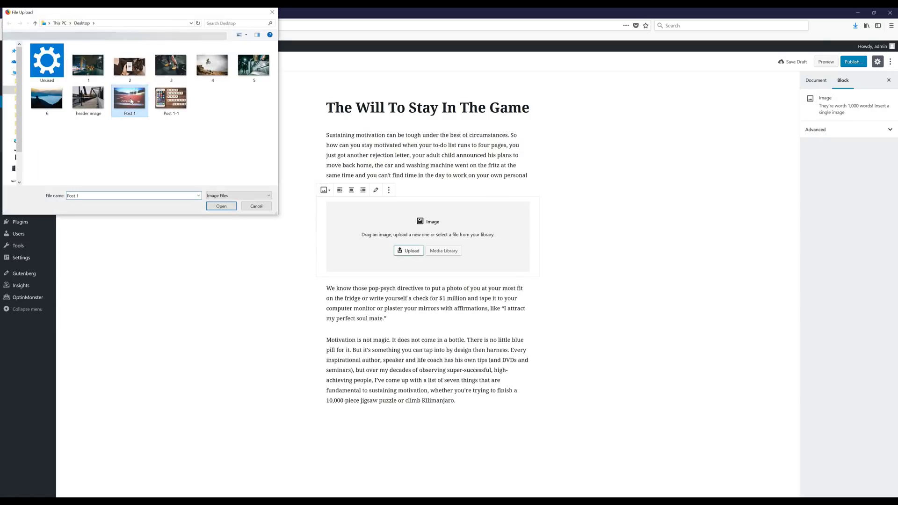
left_click(221, 207)
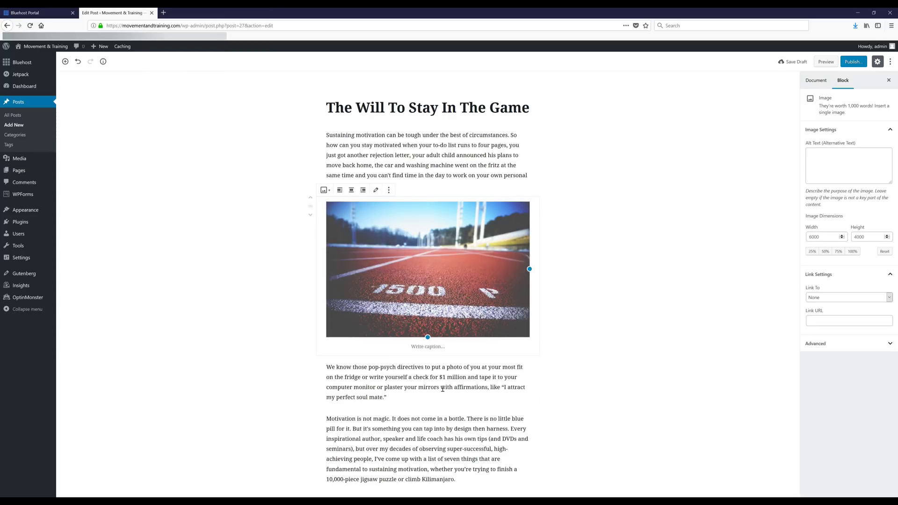
left_click_drag(467, 418, 465, 418)
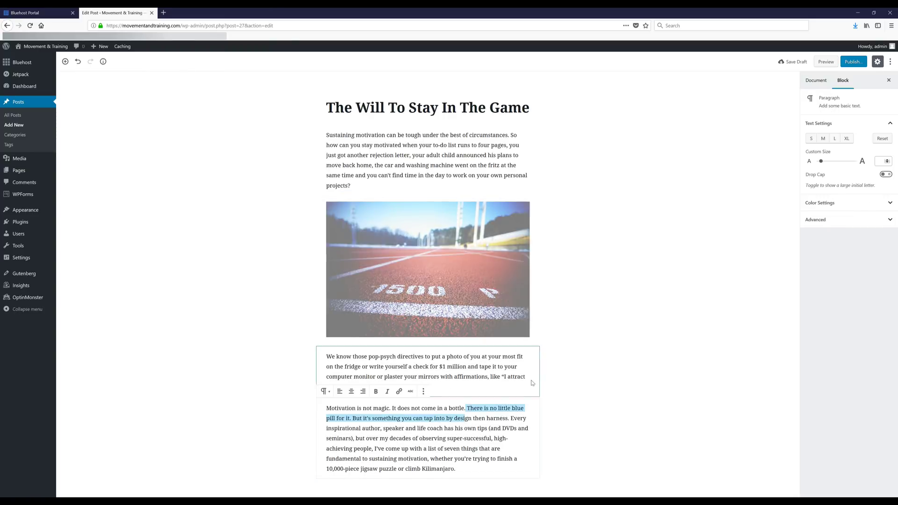
Step: Insert the Post 1-1 STAY HUNGRY photo after the second paragraph
left_click(419, 389)
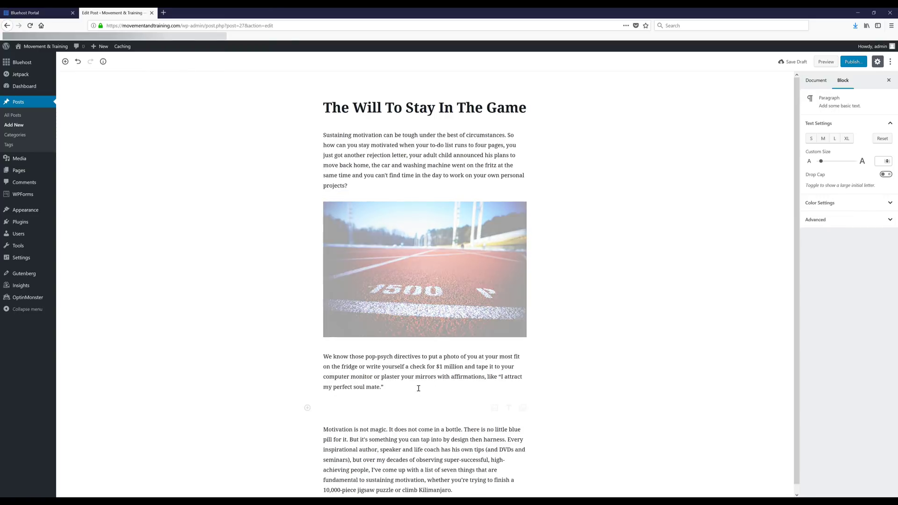
left_click(494, 408)
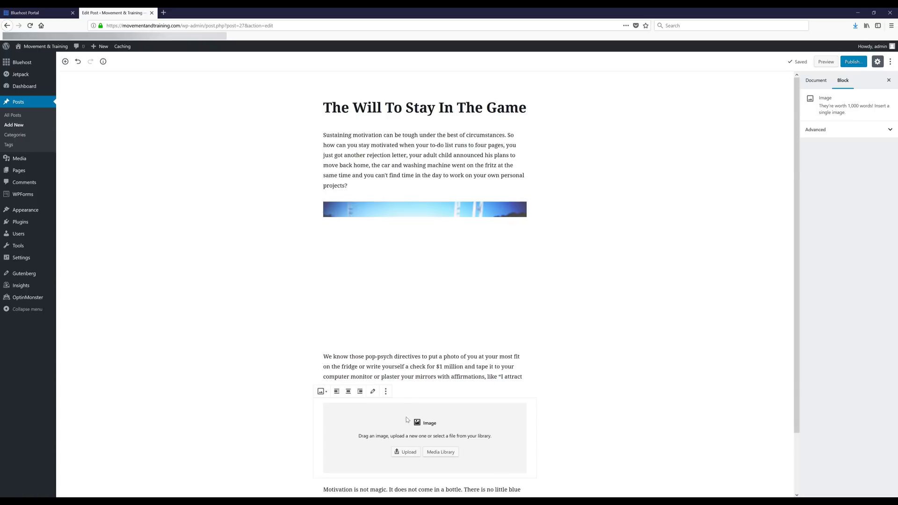
left_click(406, 452)
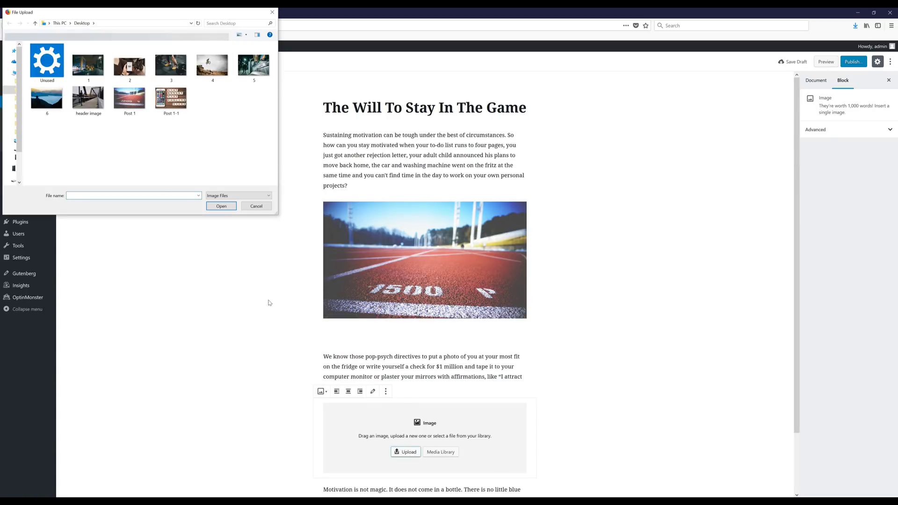
left_click(171, 98)
left_click(221, 206)
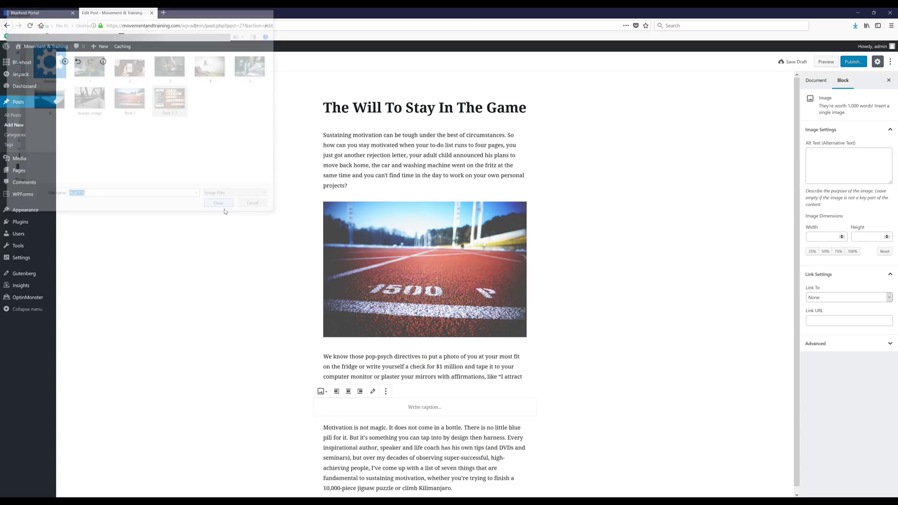
left_click(618, 306)
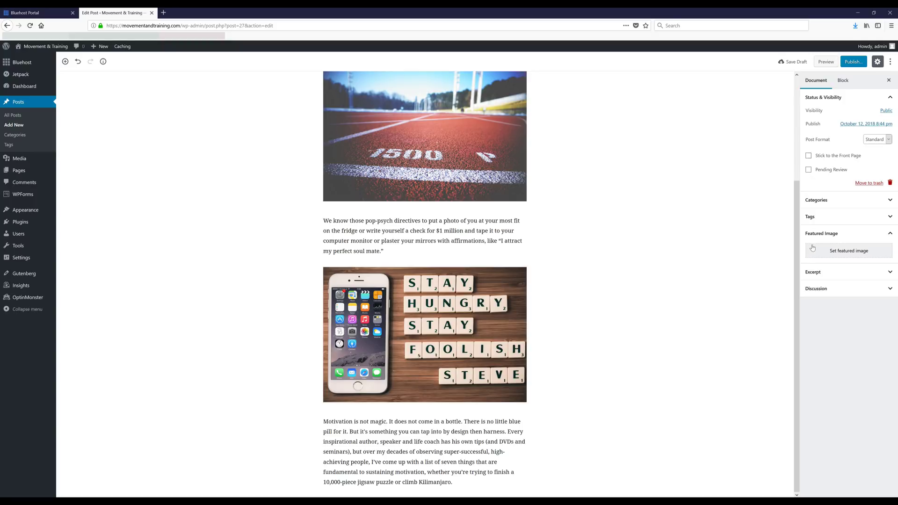
Step: Upload 1.jpg, the night-time city street photo, and set it as the featured image
left_click(837, 251)
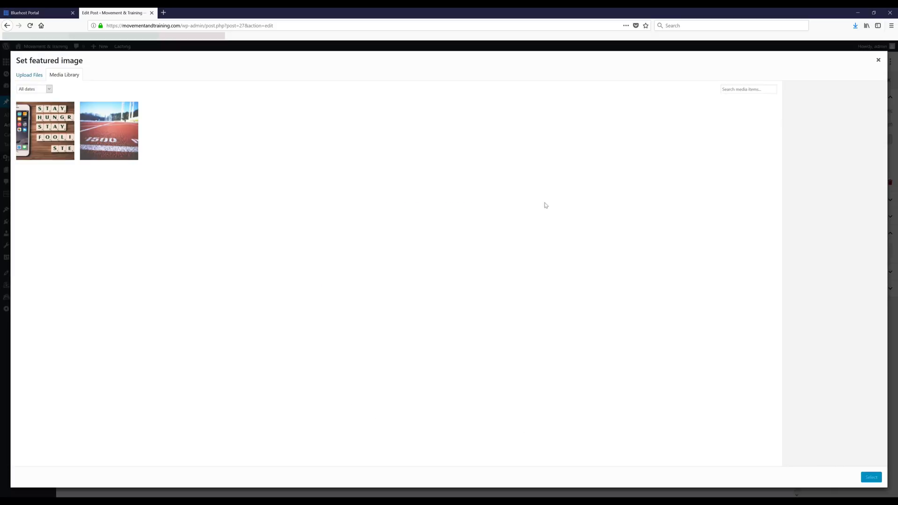
left_click(41, 76)
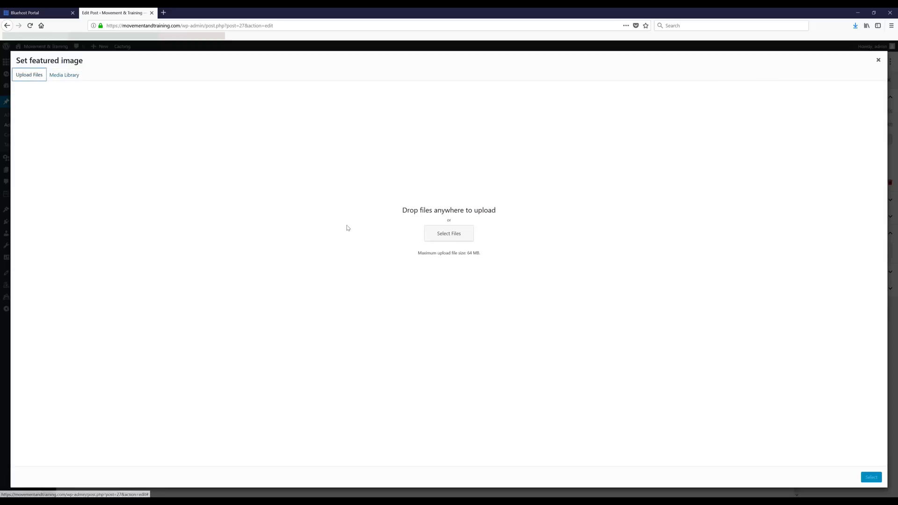
left_click(449, 235)
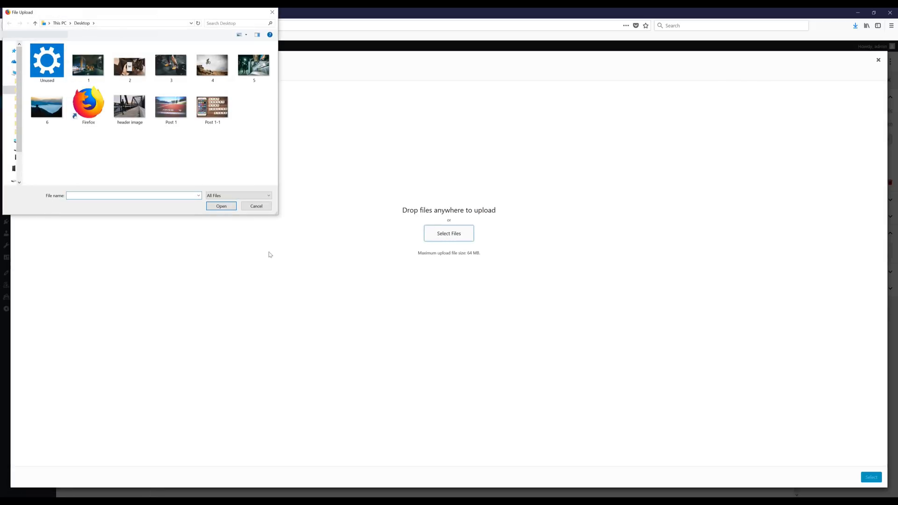
left_click(101, 77)
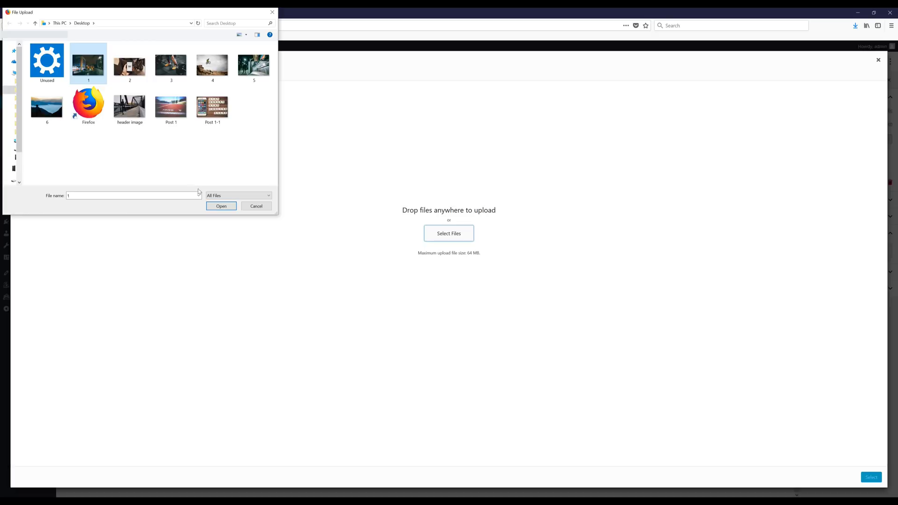
left_click(221, 206)
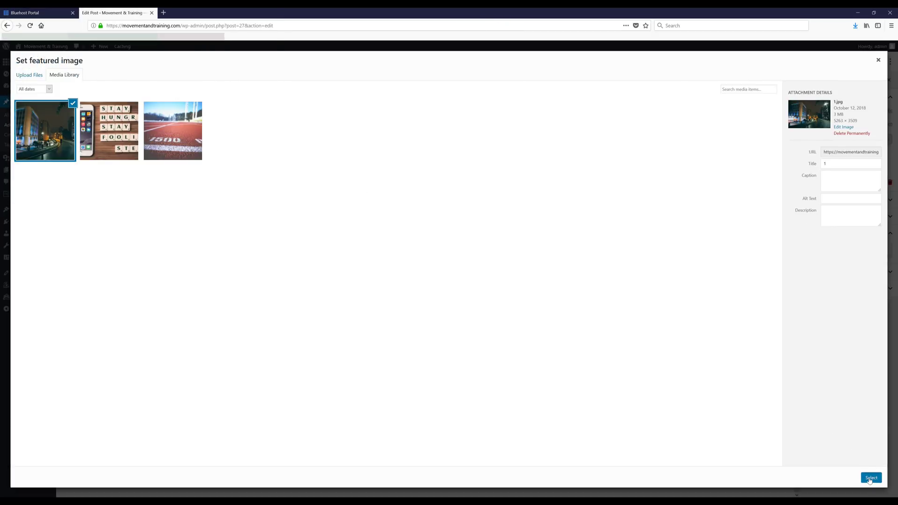
left_click(870, 478)
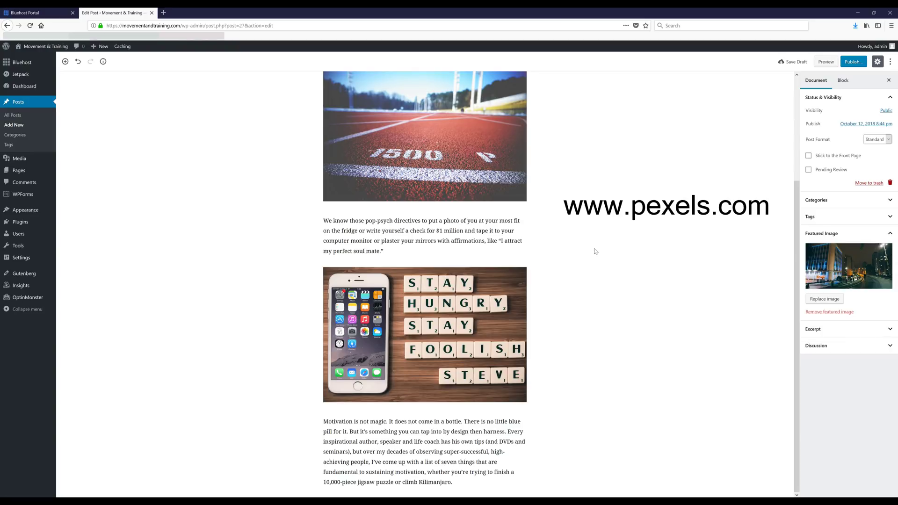
left_click(856, 62)
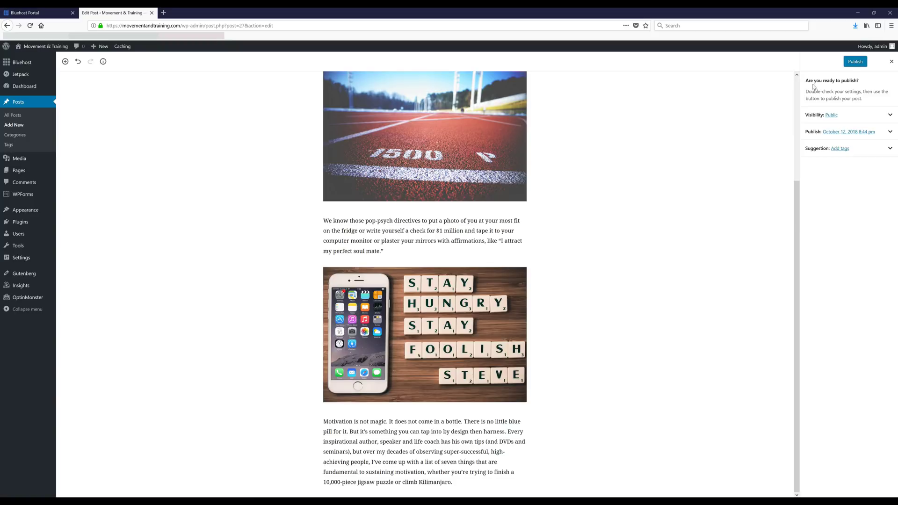
Step: Publish 'The Will To Stay In The Game' and go to the Pages list
left_click(853, 65)
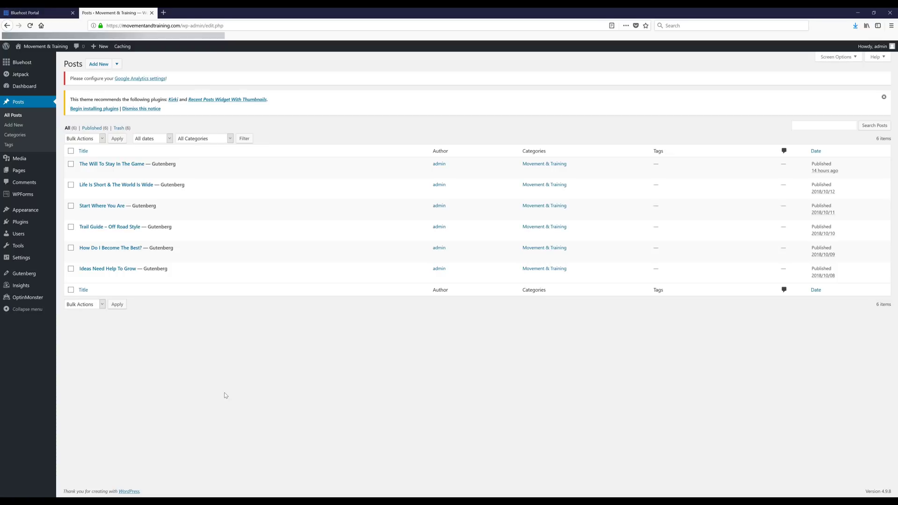
left_click(29, 175)
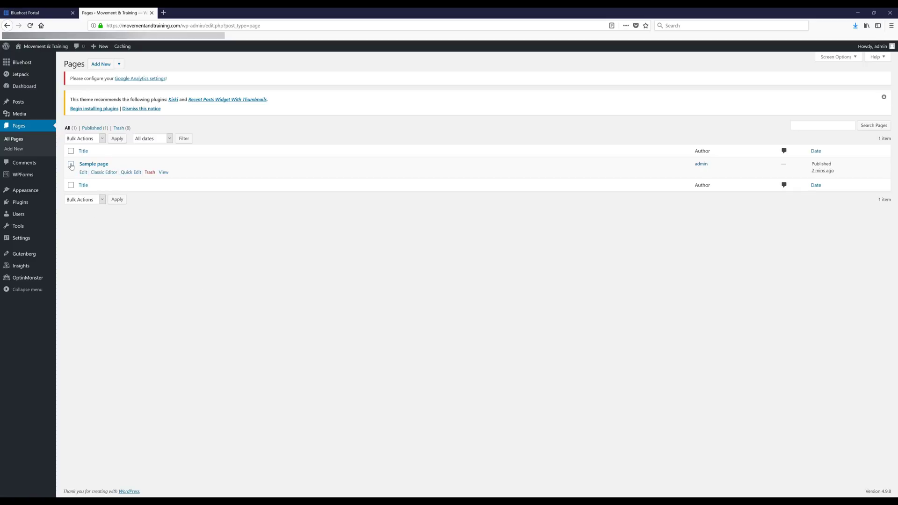
Step: Trash the default Sample page and start a new blank page
left_click(85, 139)
left_click(80, 162)
left_click(118, 140)
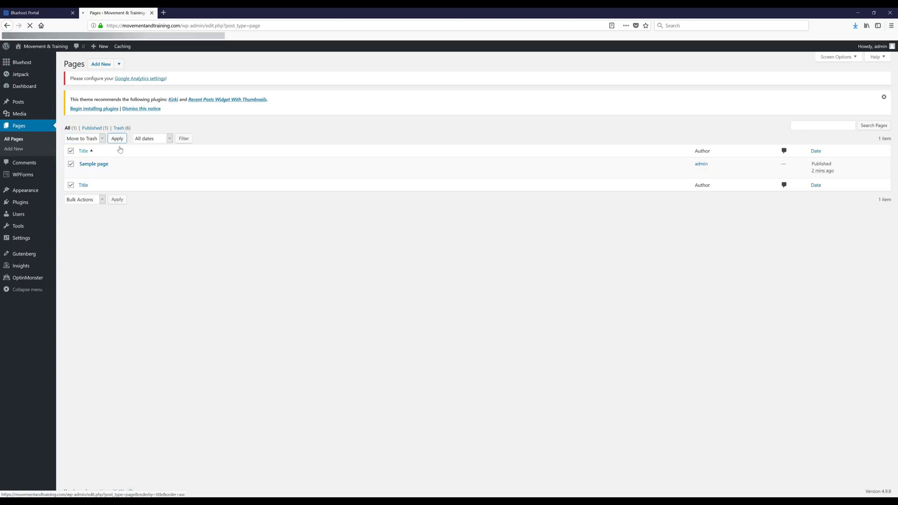
left_click(103, 65)
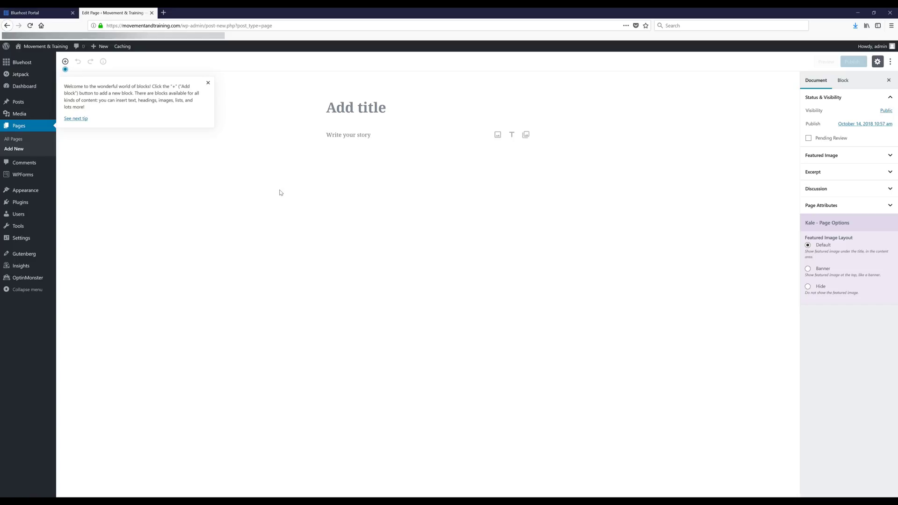
Step: Create the 'Living Healthy' page with the pasted paragraph as its body text
left_click(364, 111)
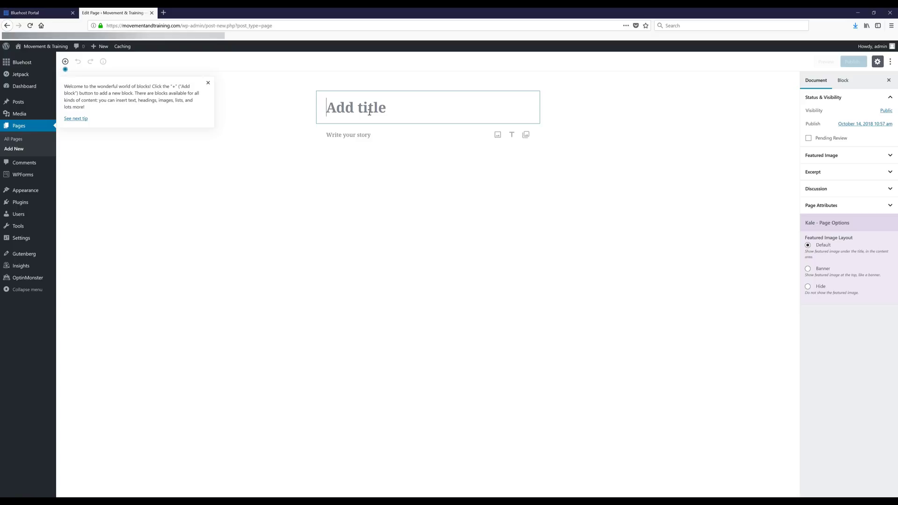
type("L")
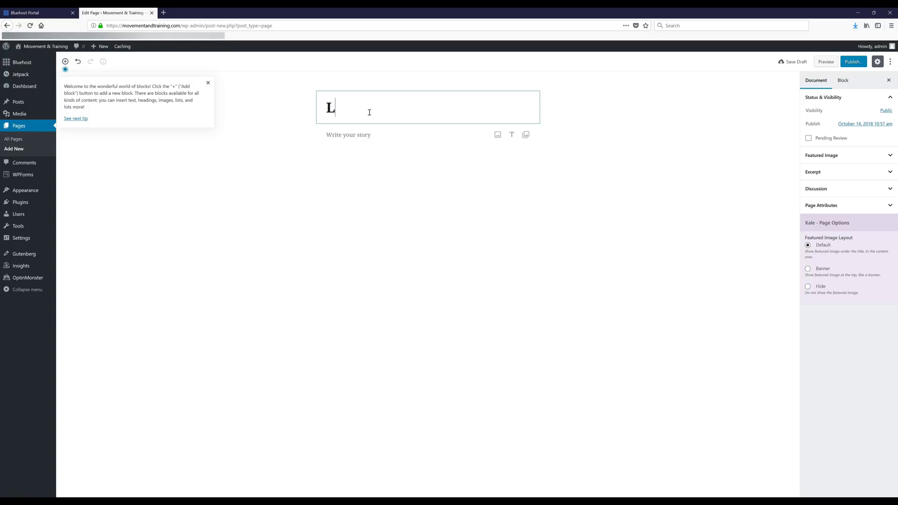
type("iving Healthy")
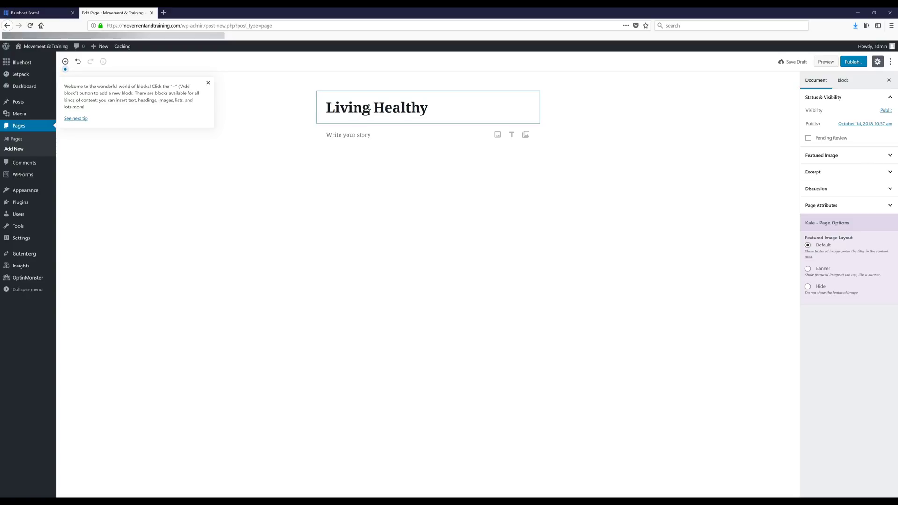
key("Return")
key("ctrl+v")
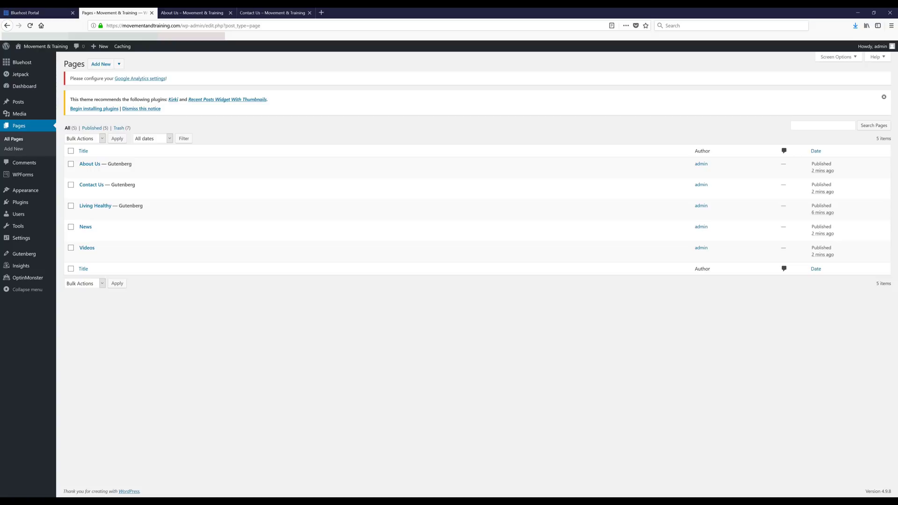
left_click(189, 13)
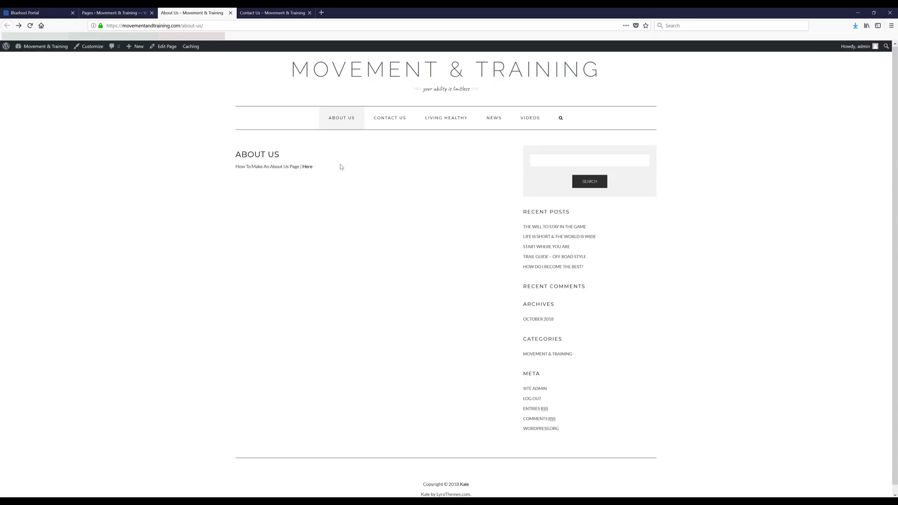
Step: Check the live Contact Us page in its browser tab
left_click(286, 13)
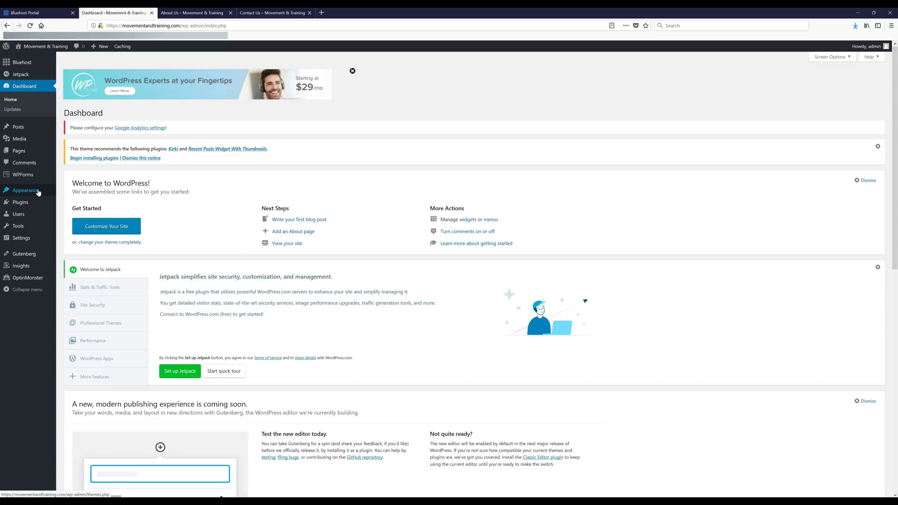
Step: In the Customizer's Header Image settings, choose the bridge runner photo as a new header
mouse_move(38, 192)
left_click(73, 203)
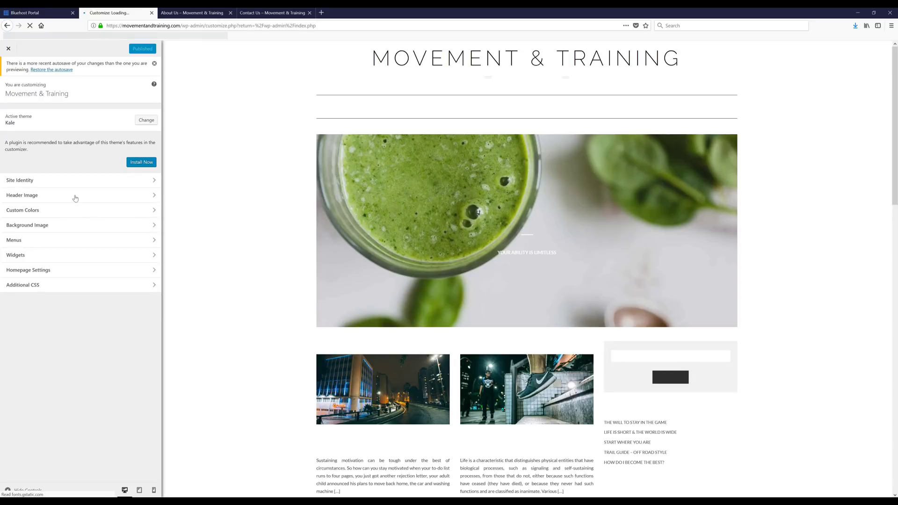
left_click(70, 196)
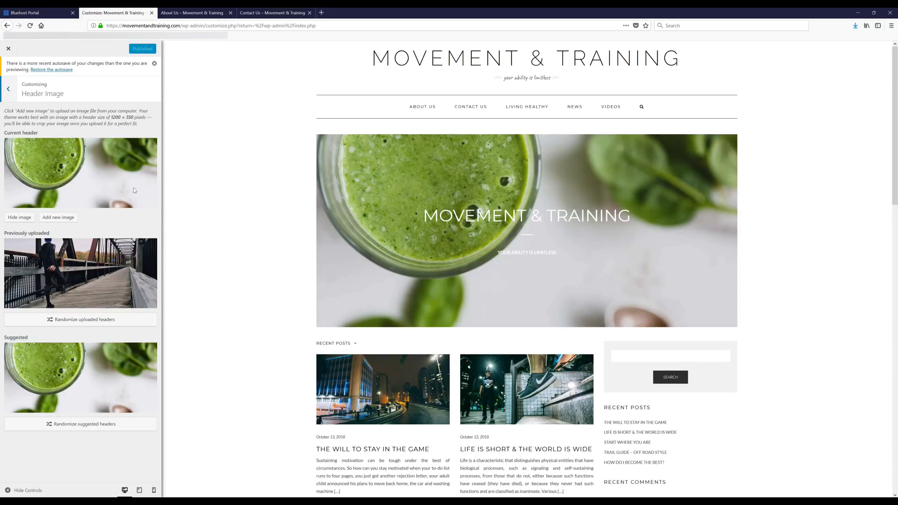
left_click(65, 219)
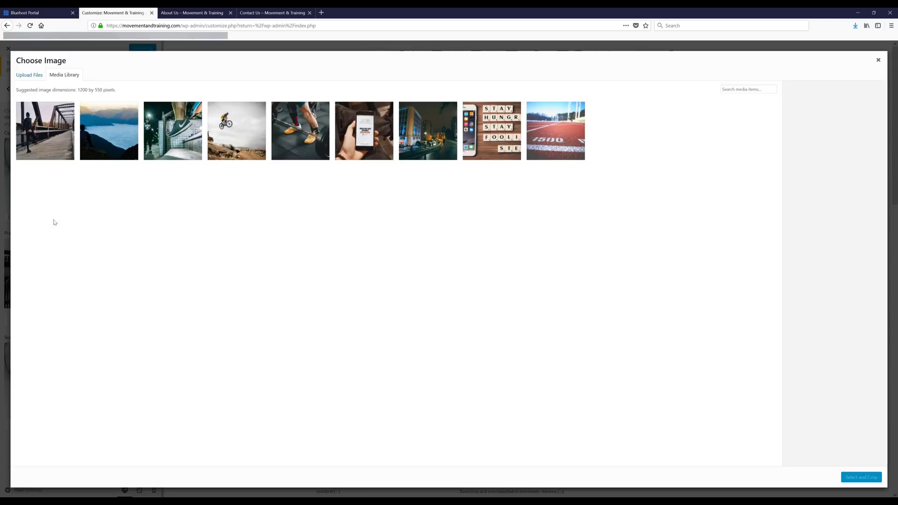
left_click(46, 137)
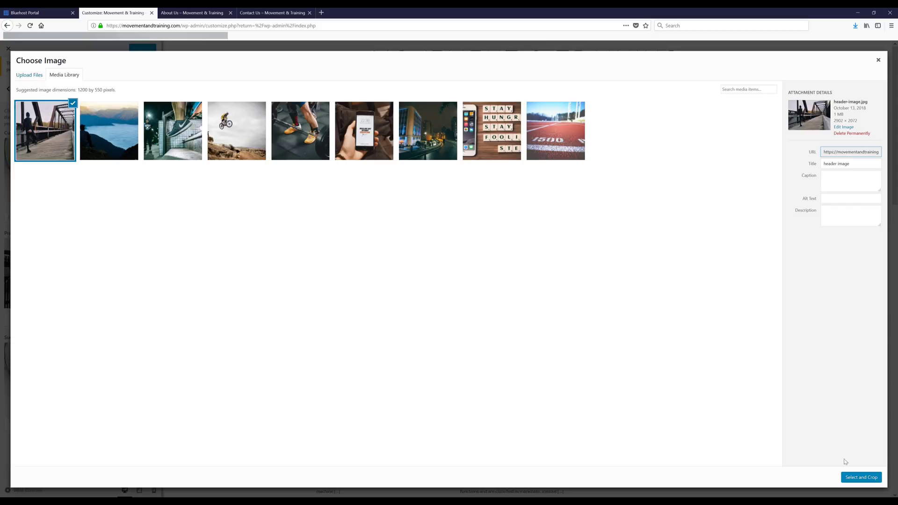
Step: Crop the bridge photo lower on the frame, apply it, and publish the header change
left_click(862, 478)
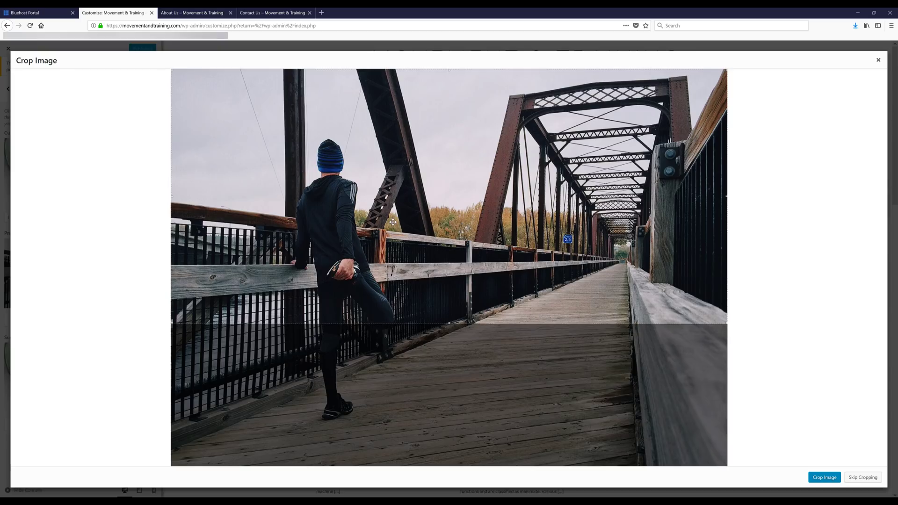
left_click_drag(393, 225, 396, 305)
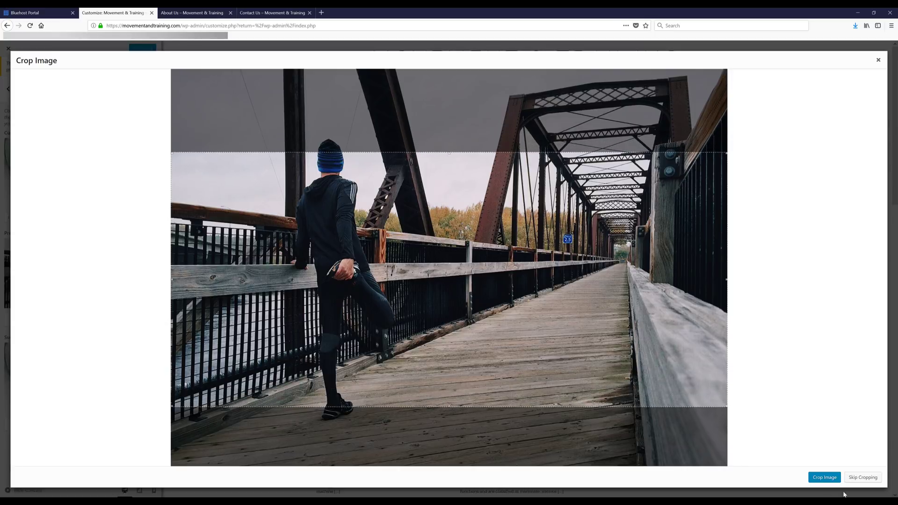
left_click(825, 479)
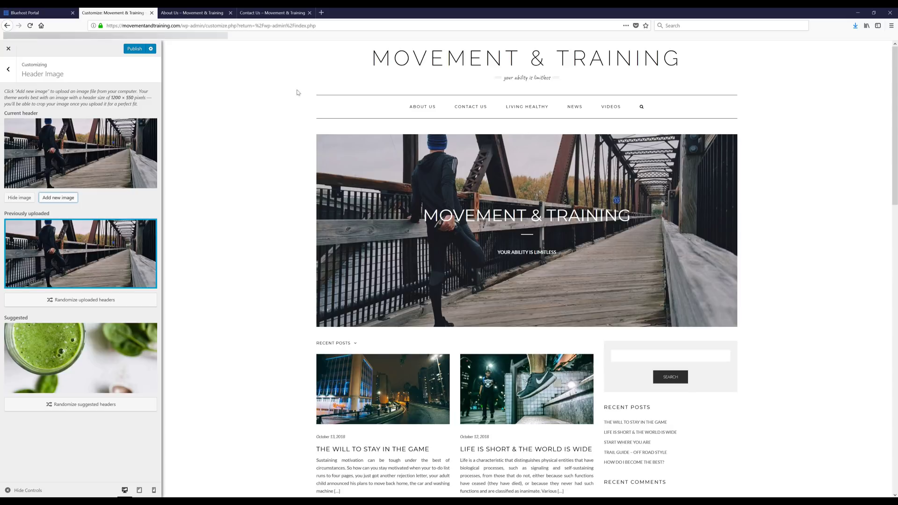
left_click(134, 50)
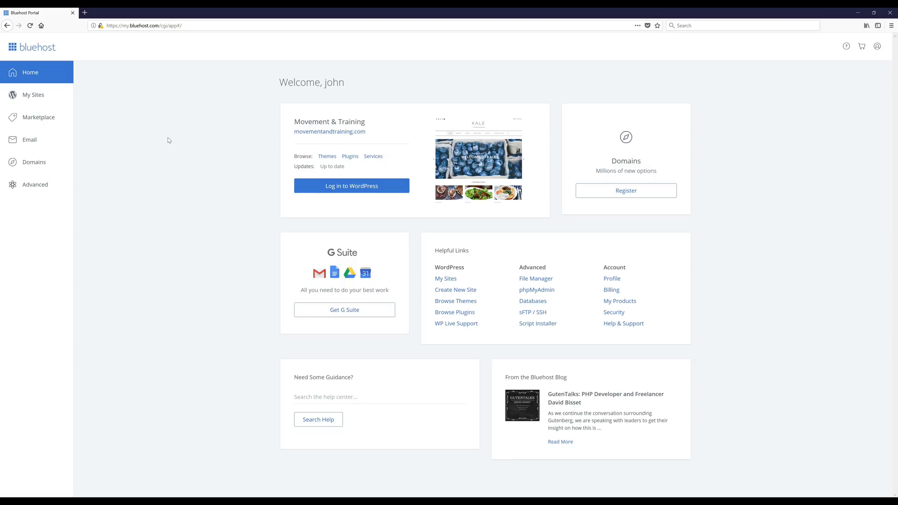
Step: Open the Settings tab of the Movement & Training site from Bluehost's My Sites list
left_click(40, 96)
mouse_move(350, 147)
left_click(350, 146)
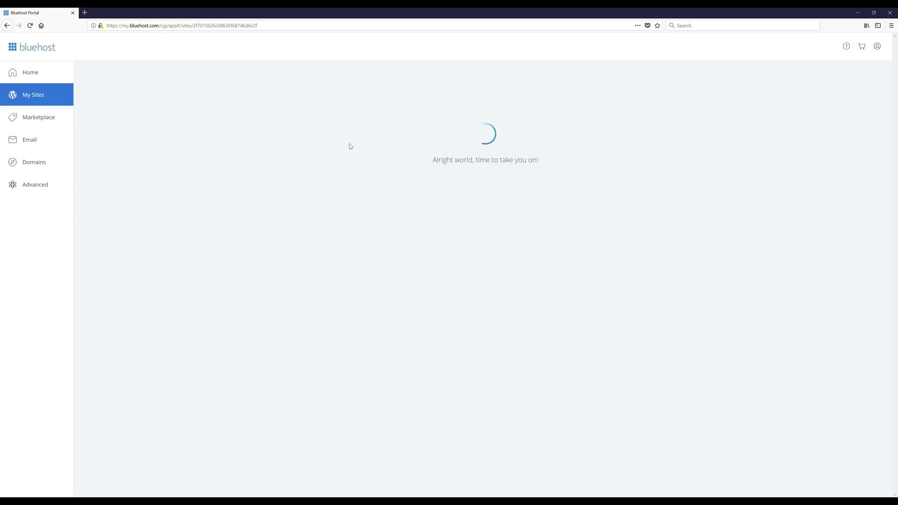
left_click(510, 111)
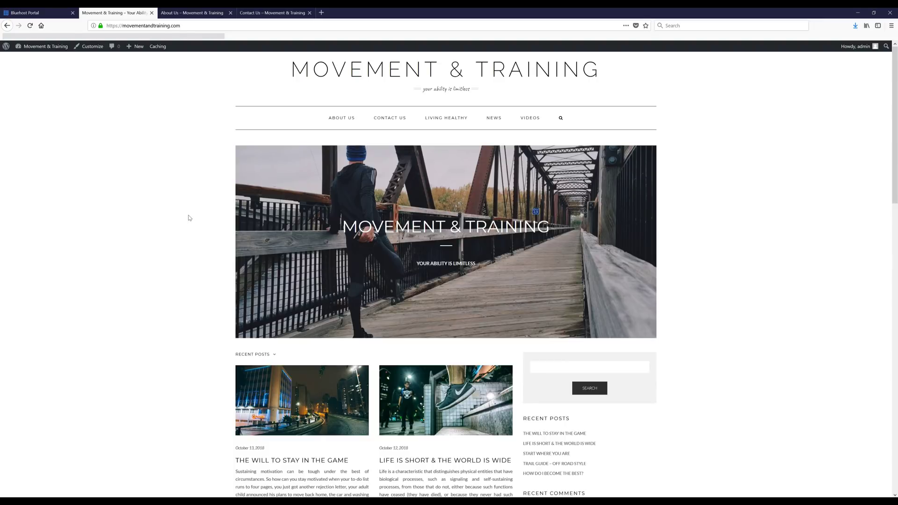
scroll(190, 221, "down", 3)
scroll(189, 222, "down", 5)
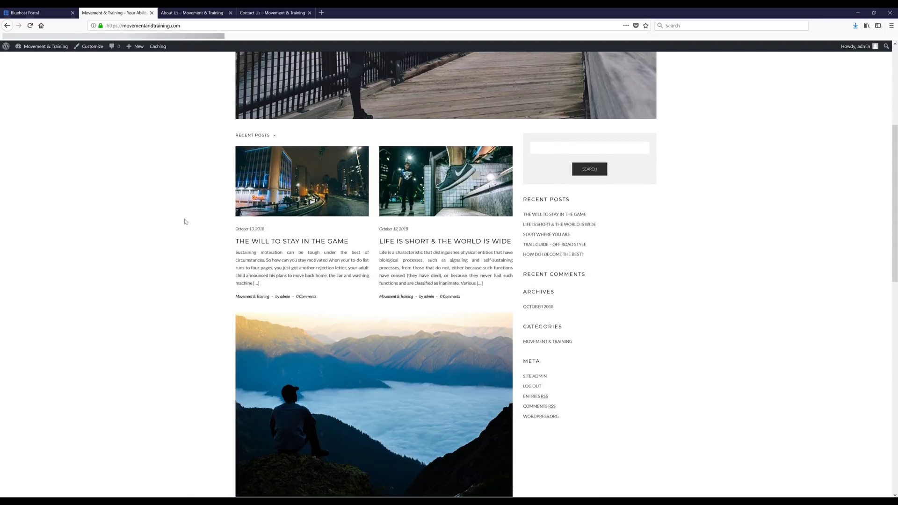
scroll(183, 226, "down", 5)
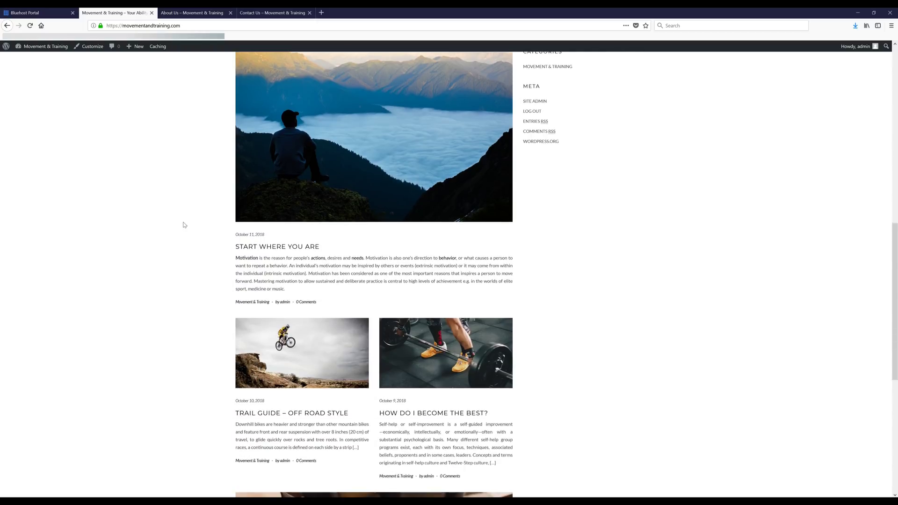
scroll(185, 227, "down", 3)
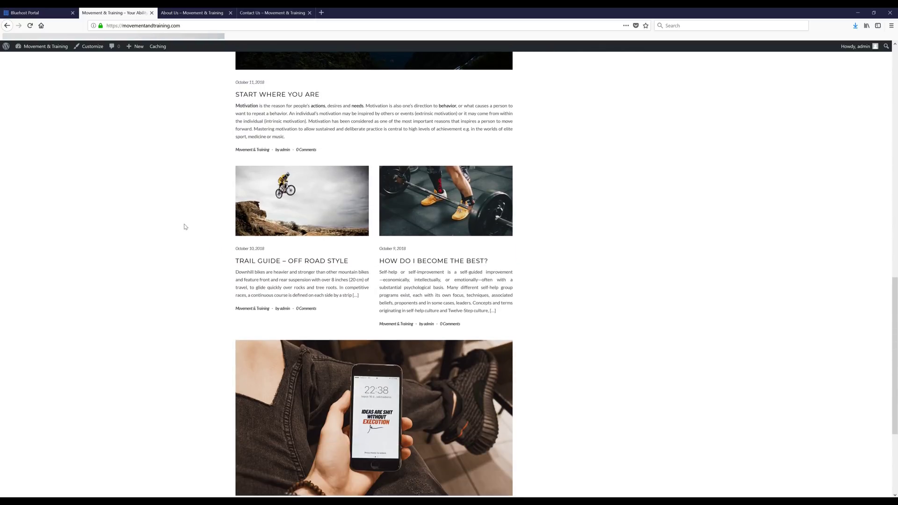
scroll(192, 238, "up", 10)
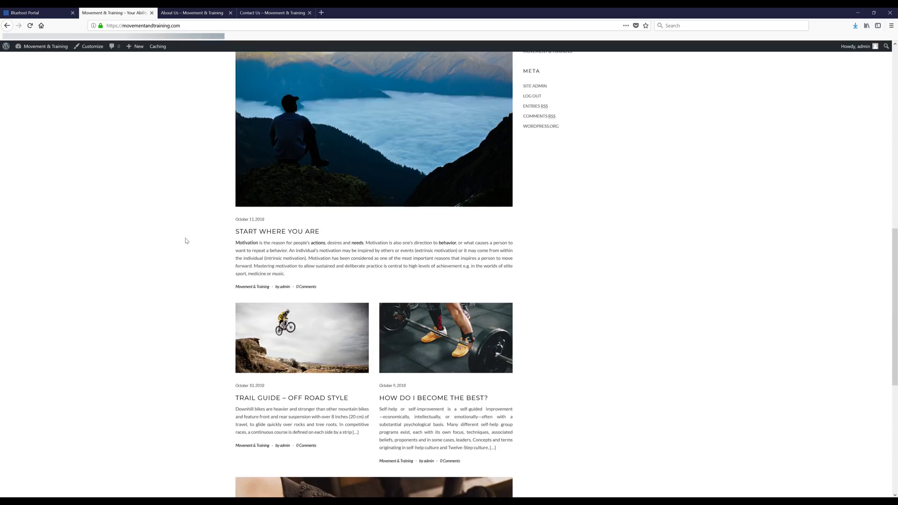
scroll(187, 248, "up", 5)
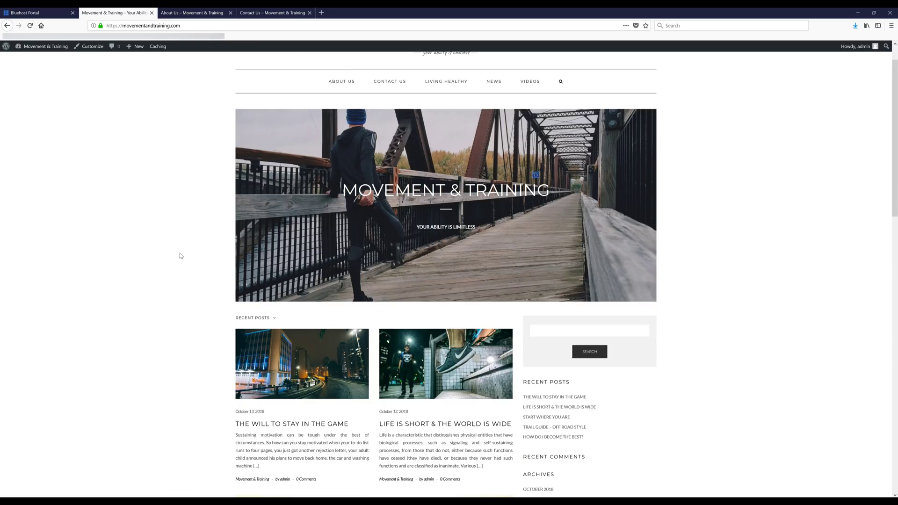